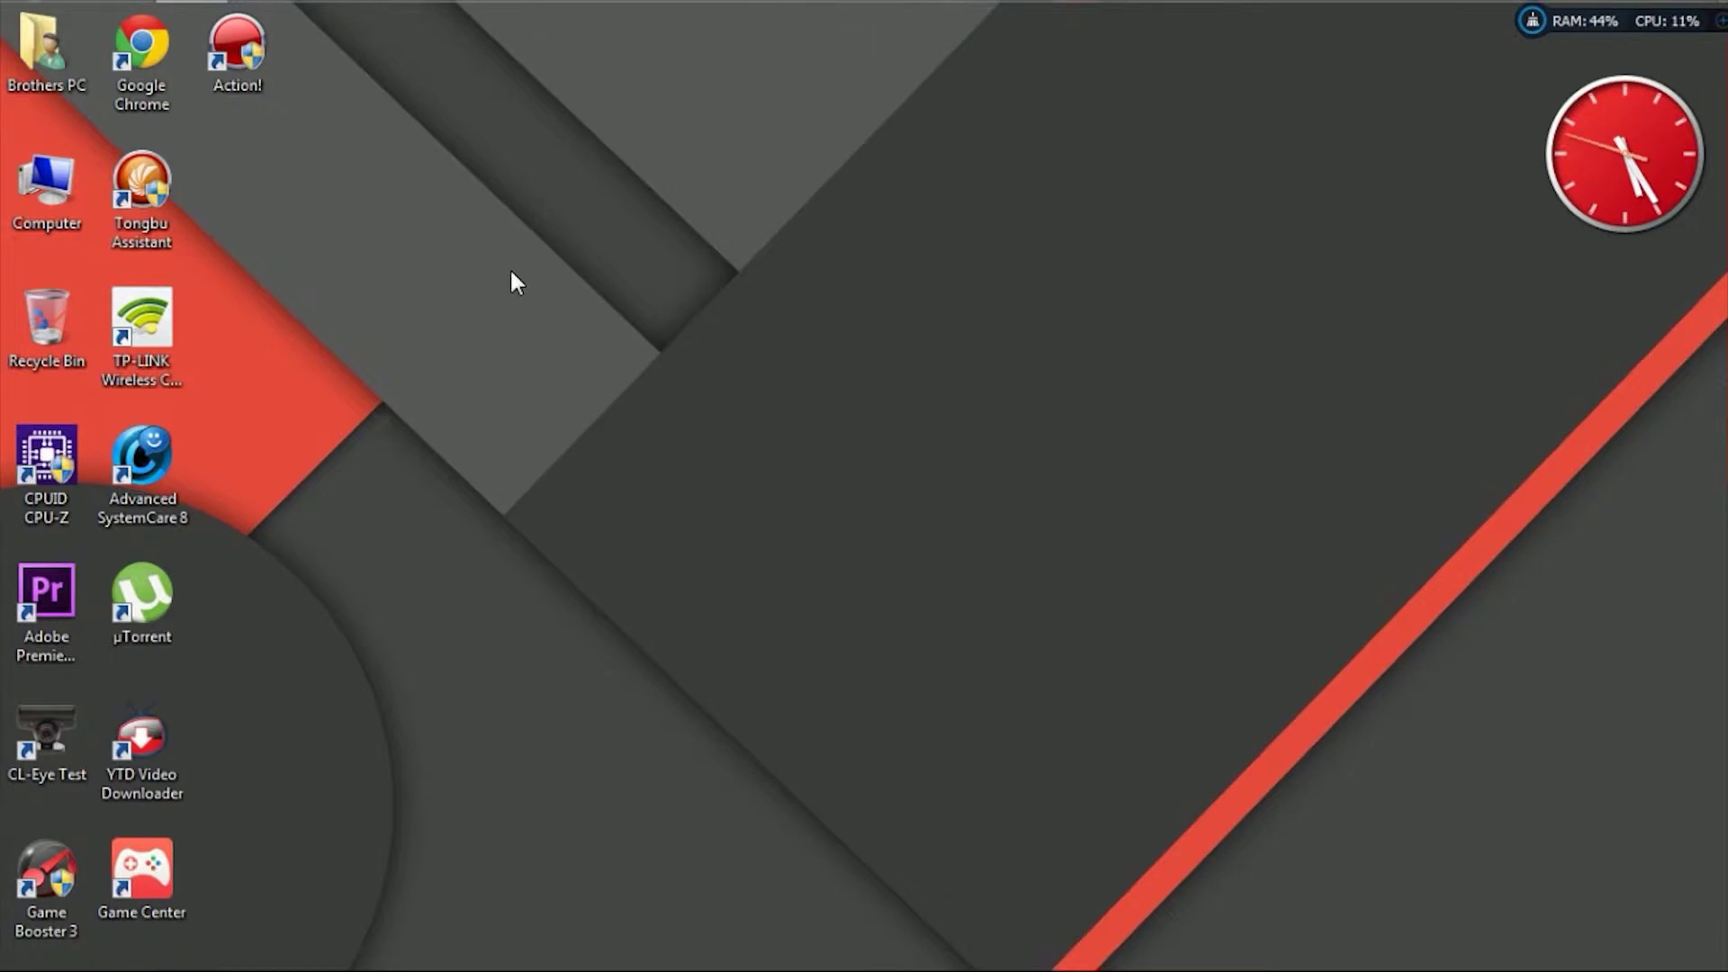
Step: Bring Chrome forward, look over the transformation pack search results, then minimize it
left_click(191, 947)
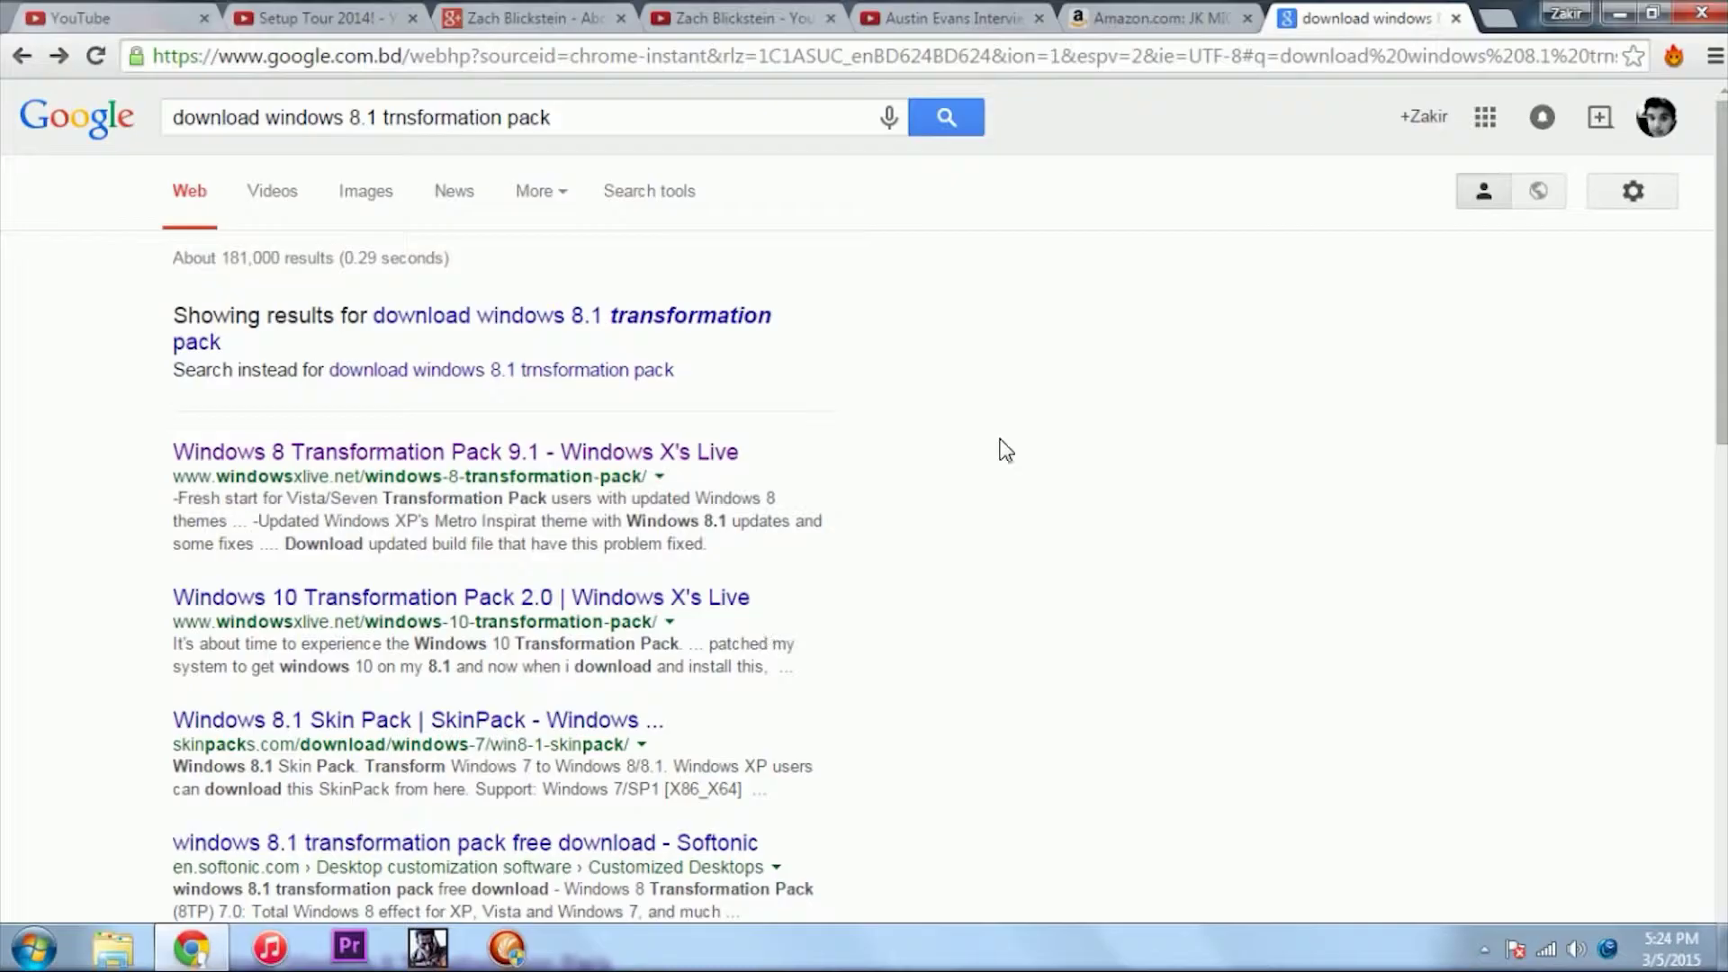
left_click_drag(553, 117, 135, 153)
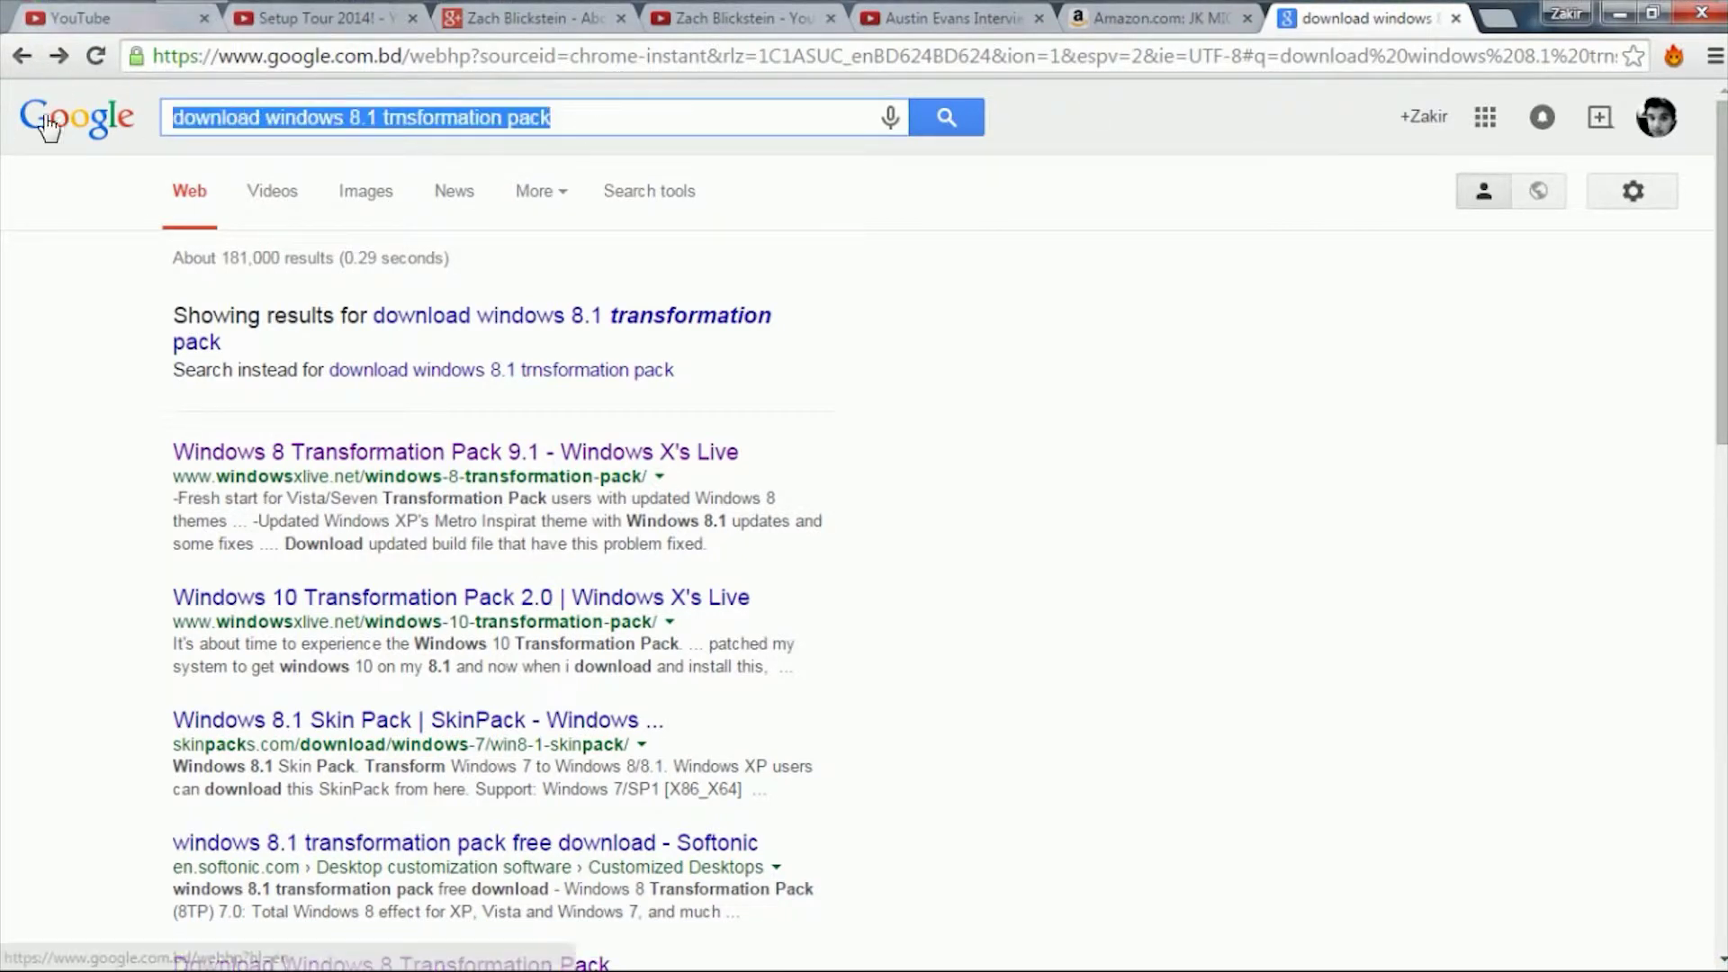
key("End")
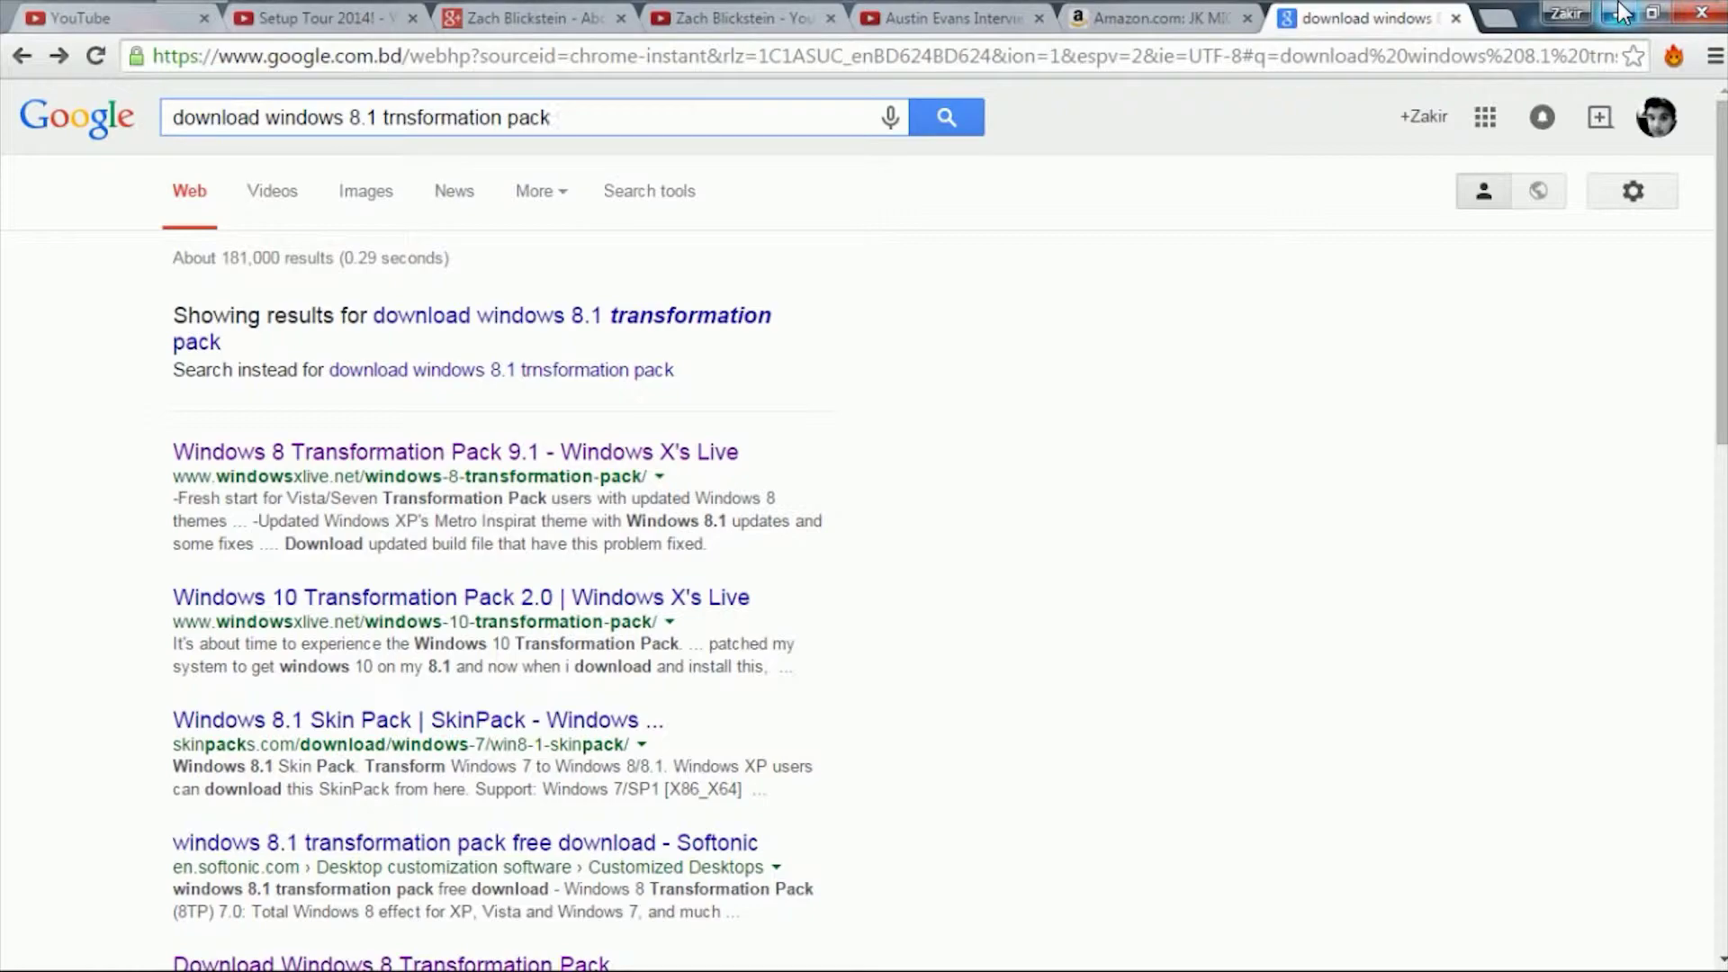
left_click(1620, 13)
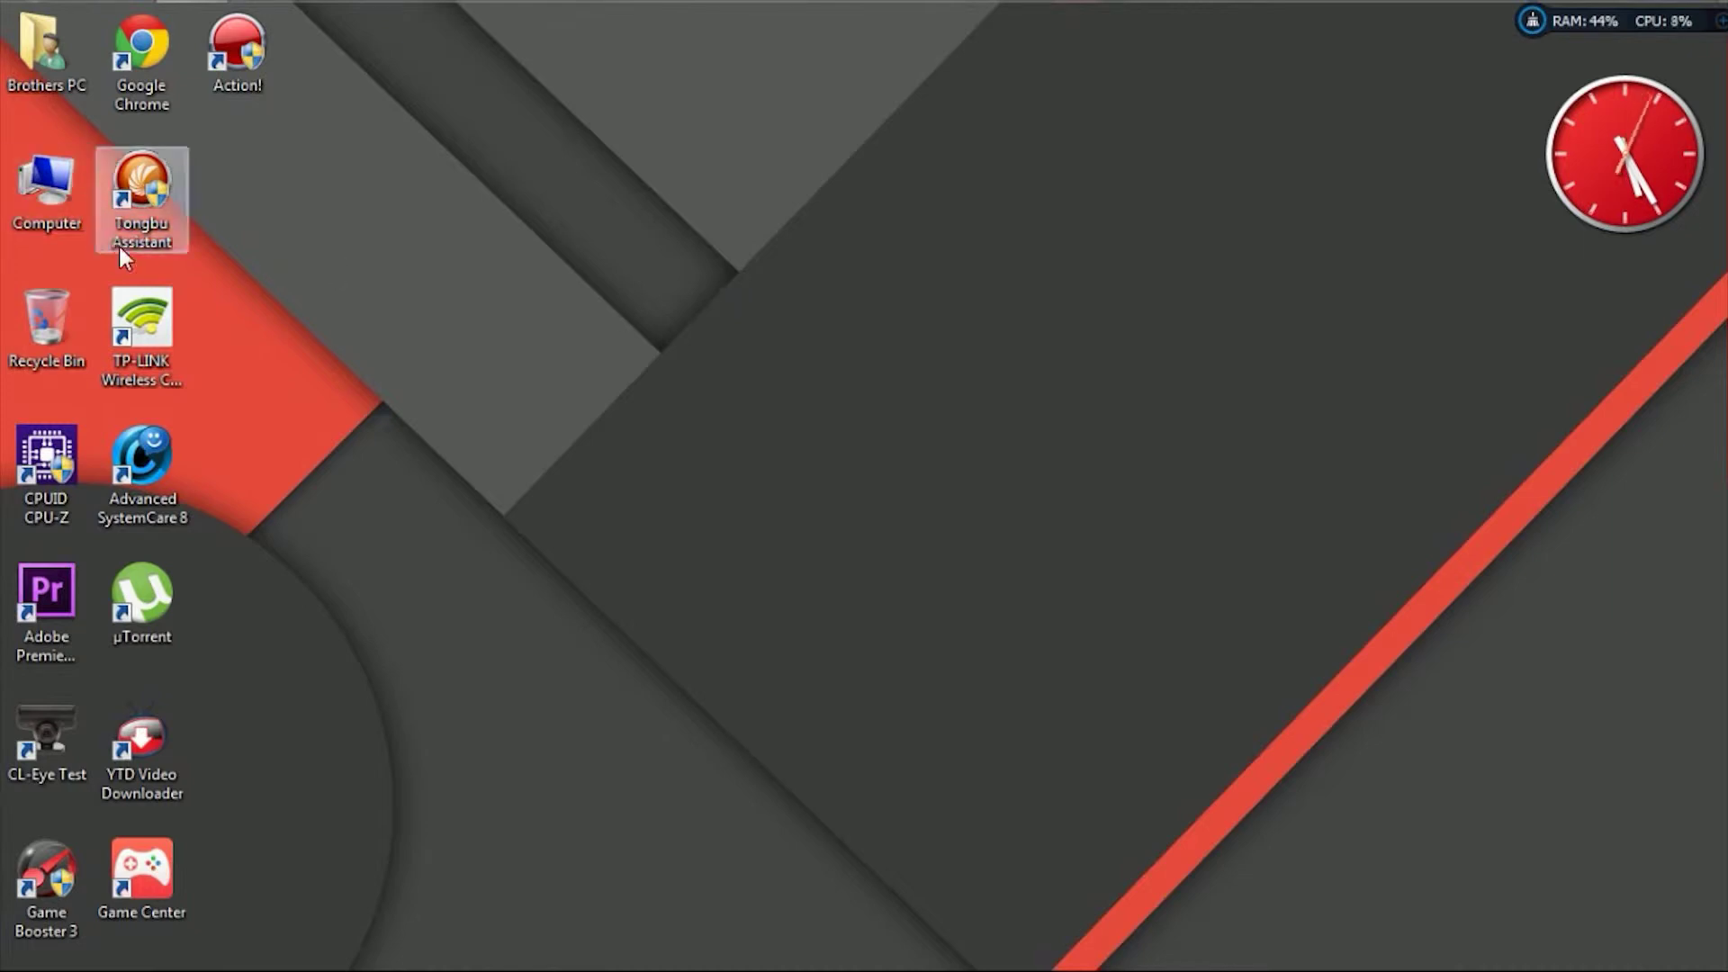
Step: Refresh the desktop and browse Computer to the THEMES folder on Local Disk (F:)
right_click(382, 199)
left_click(437, 270)
double_click(23, 213)
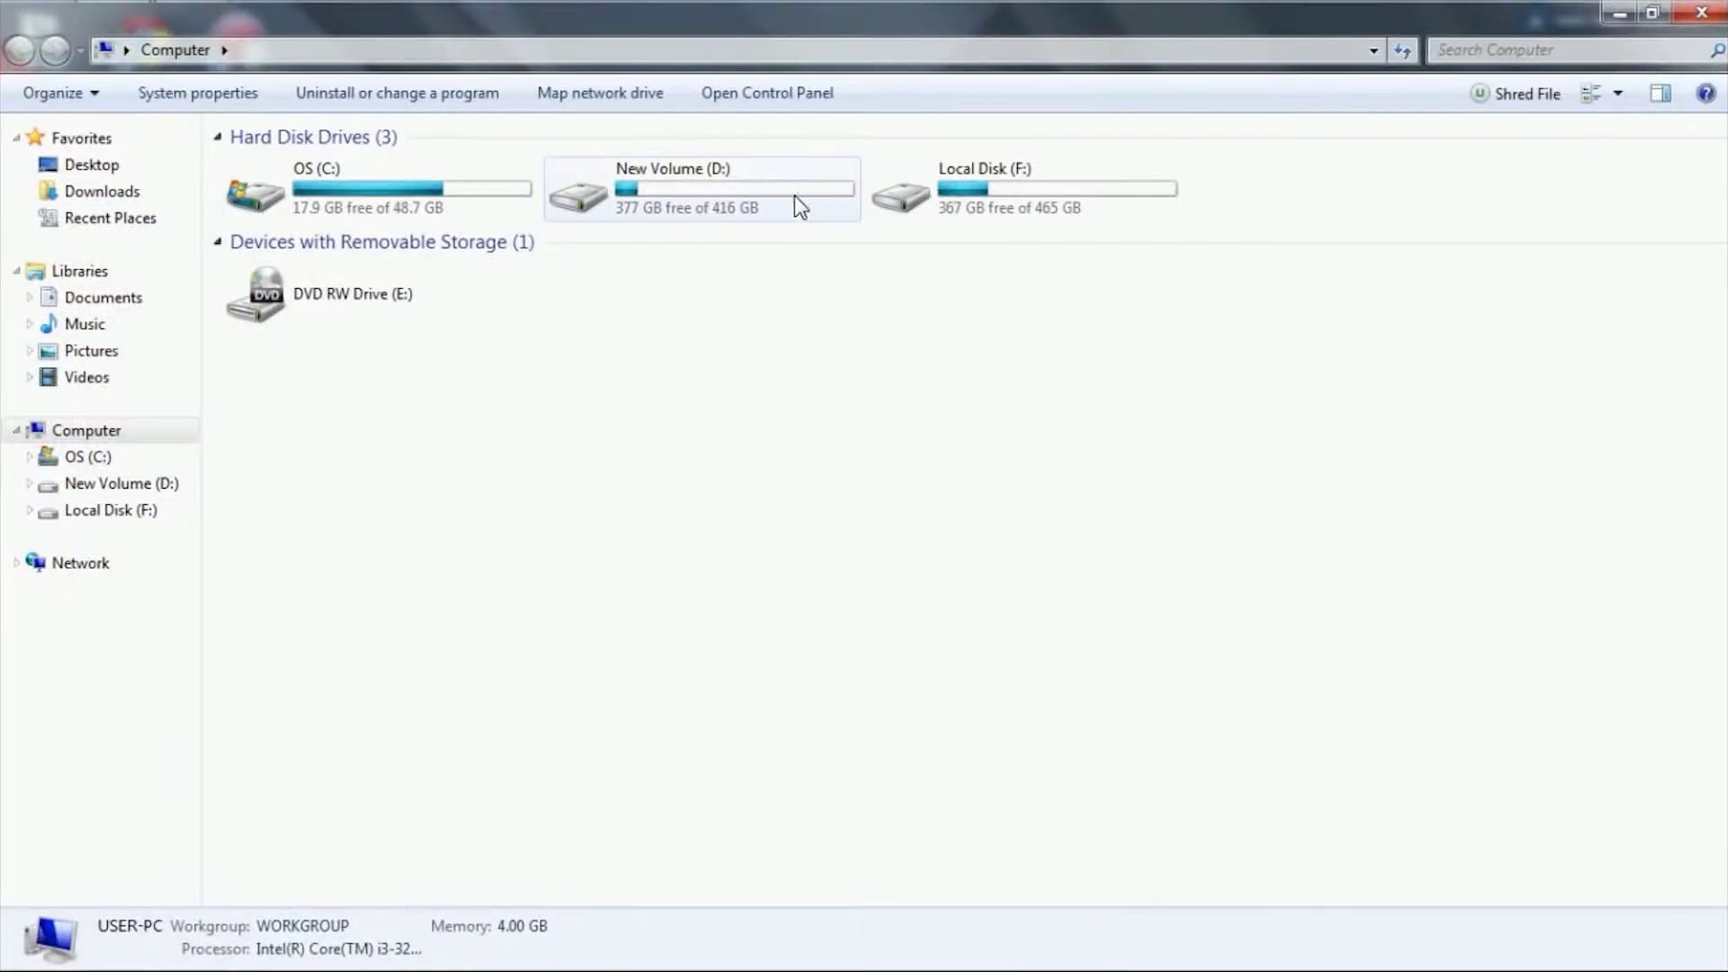
left_click(706, 171)
double_click(706, 171)
left_click(20, 49)
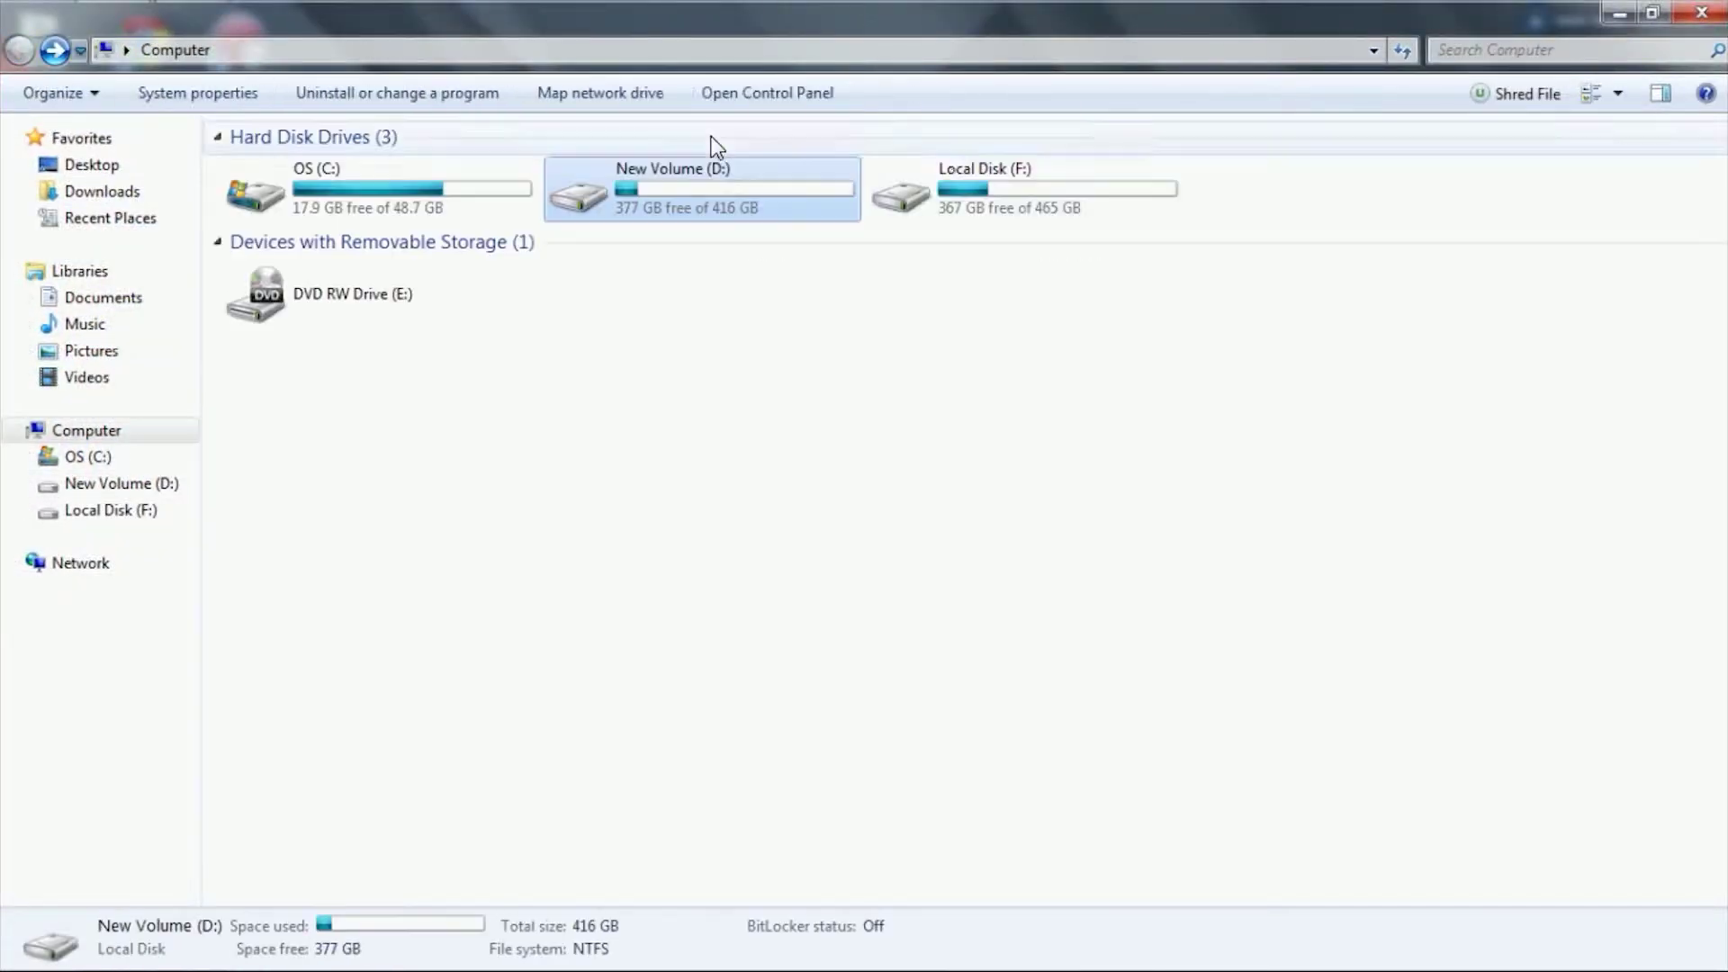
double_click(952, 195)
double_click(665, 162)
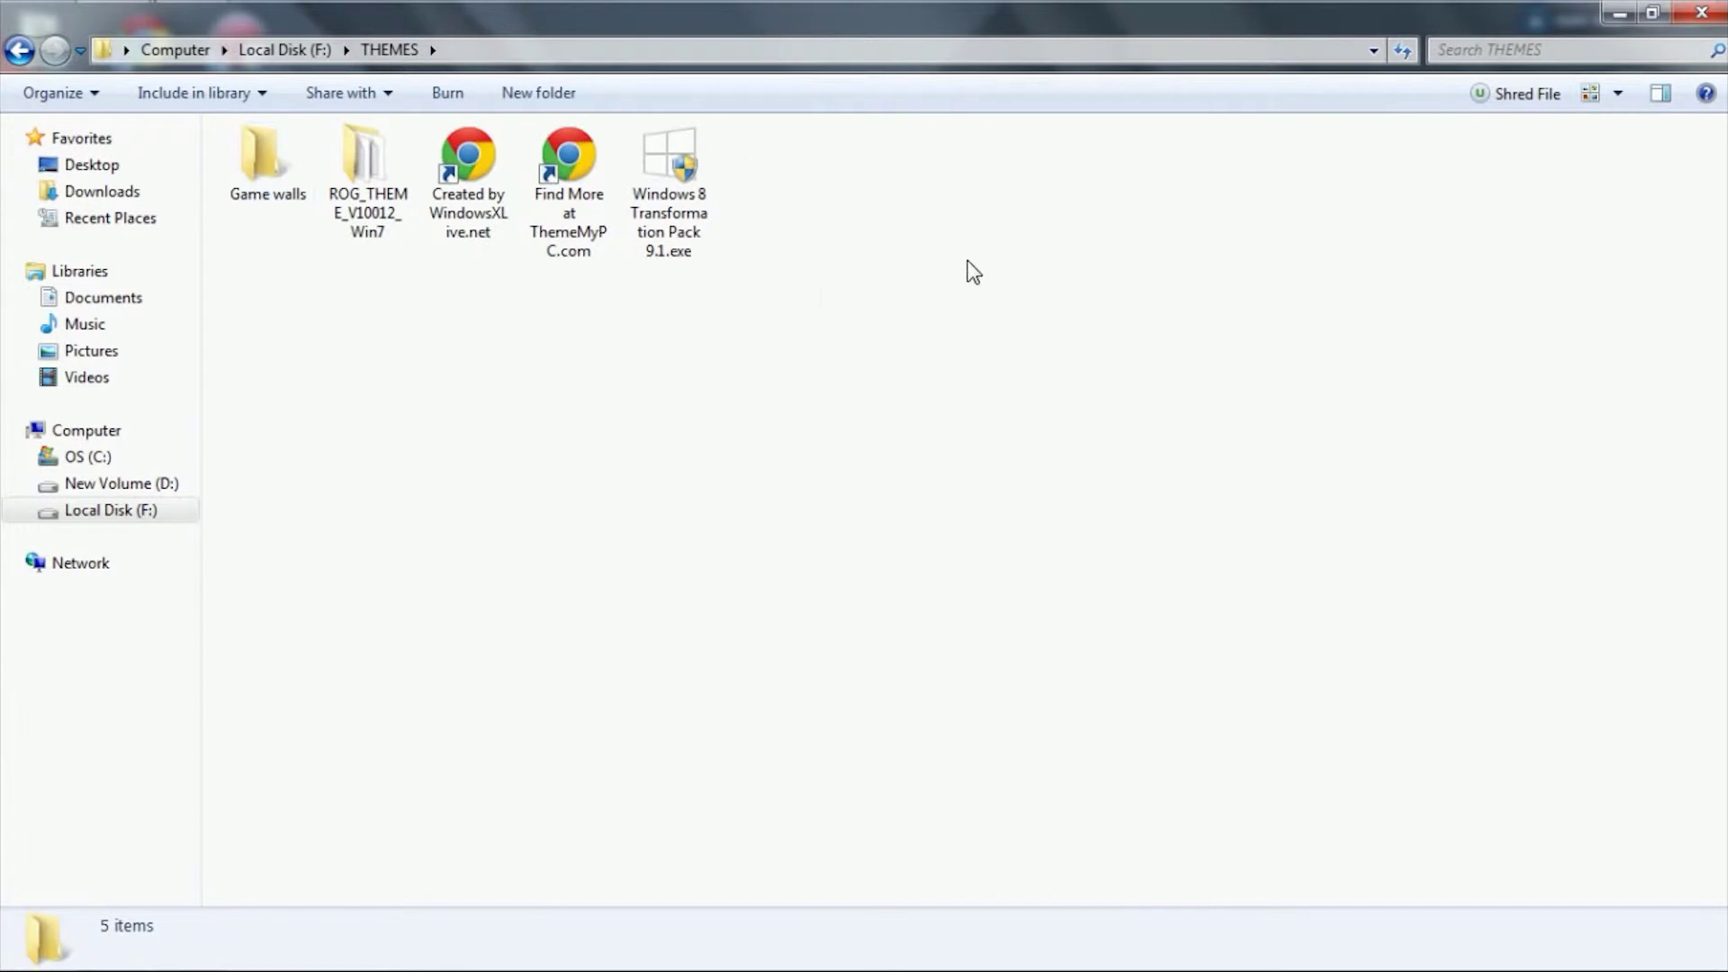
Step: Cut the installer and two shortcuts from THEMES and paste them onto the desktop
left_click_drag(989, 369, 480, 132)
right_click(480, 132)
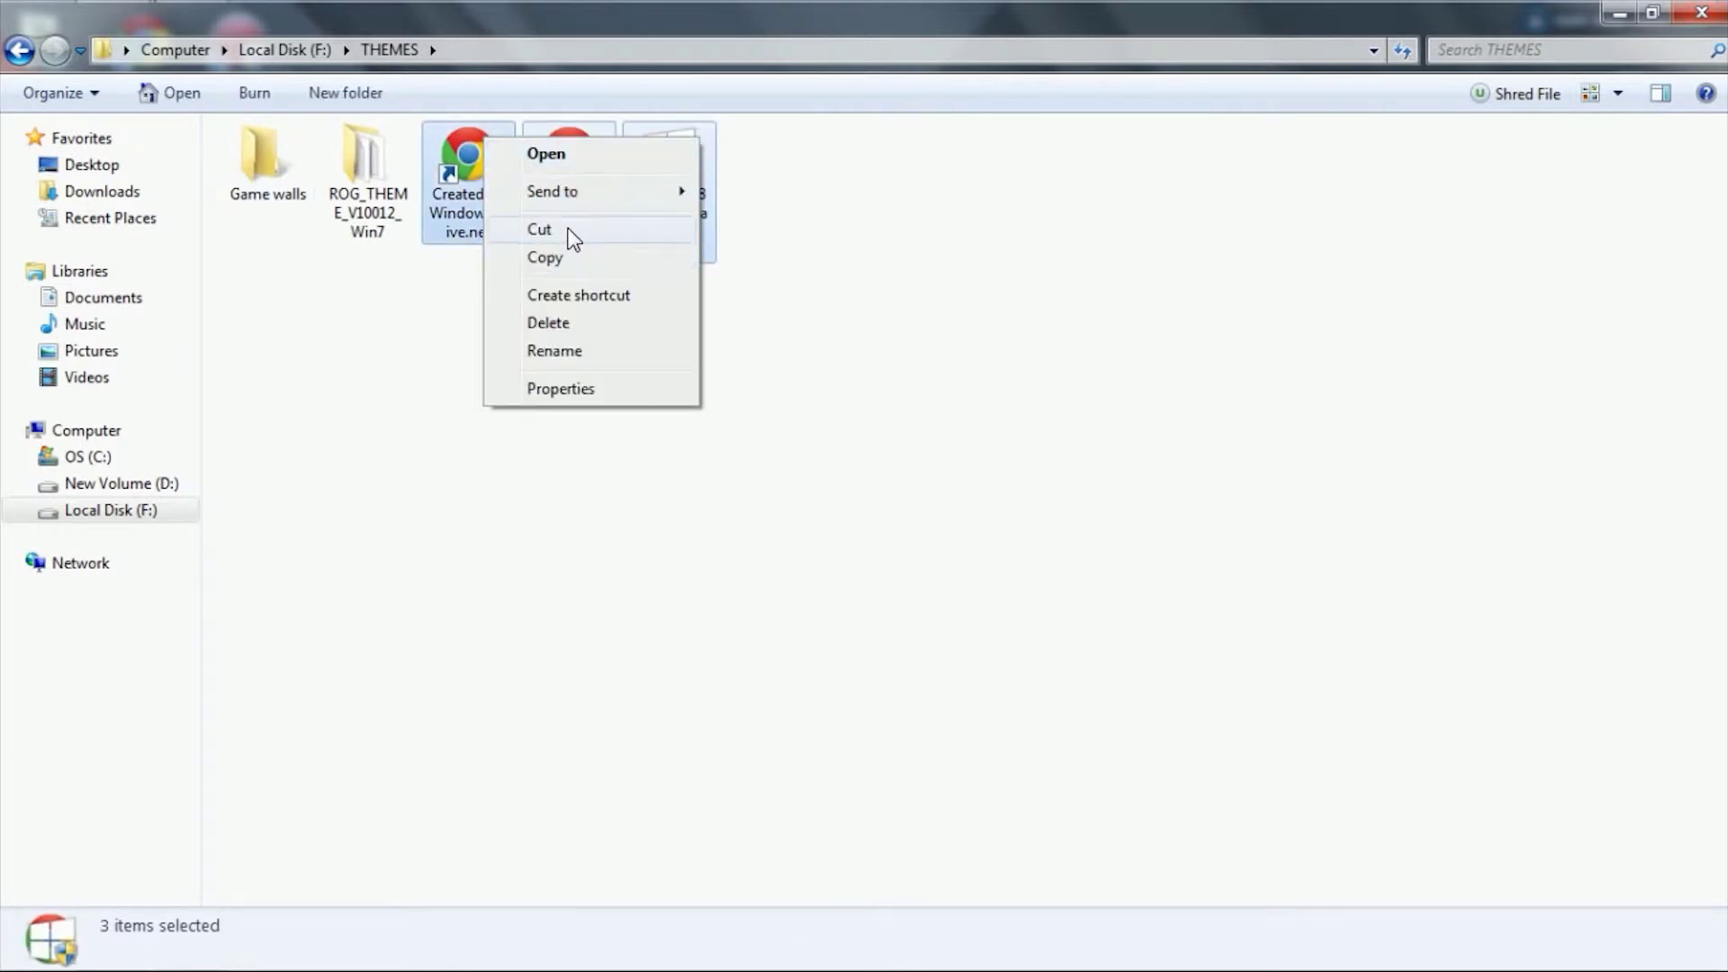
left_click(569, 230)
left_click(1696, 12)
right_click(868, 315)
left_click(952, 408)
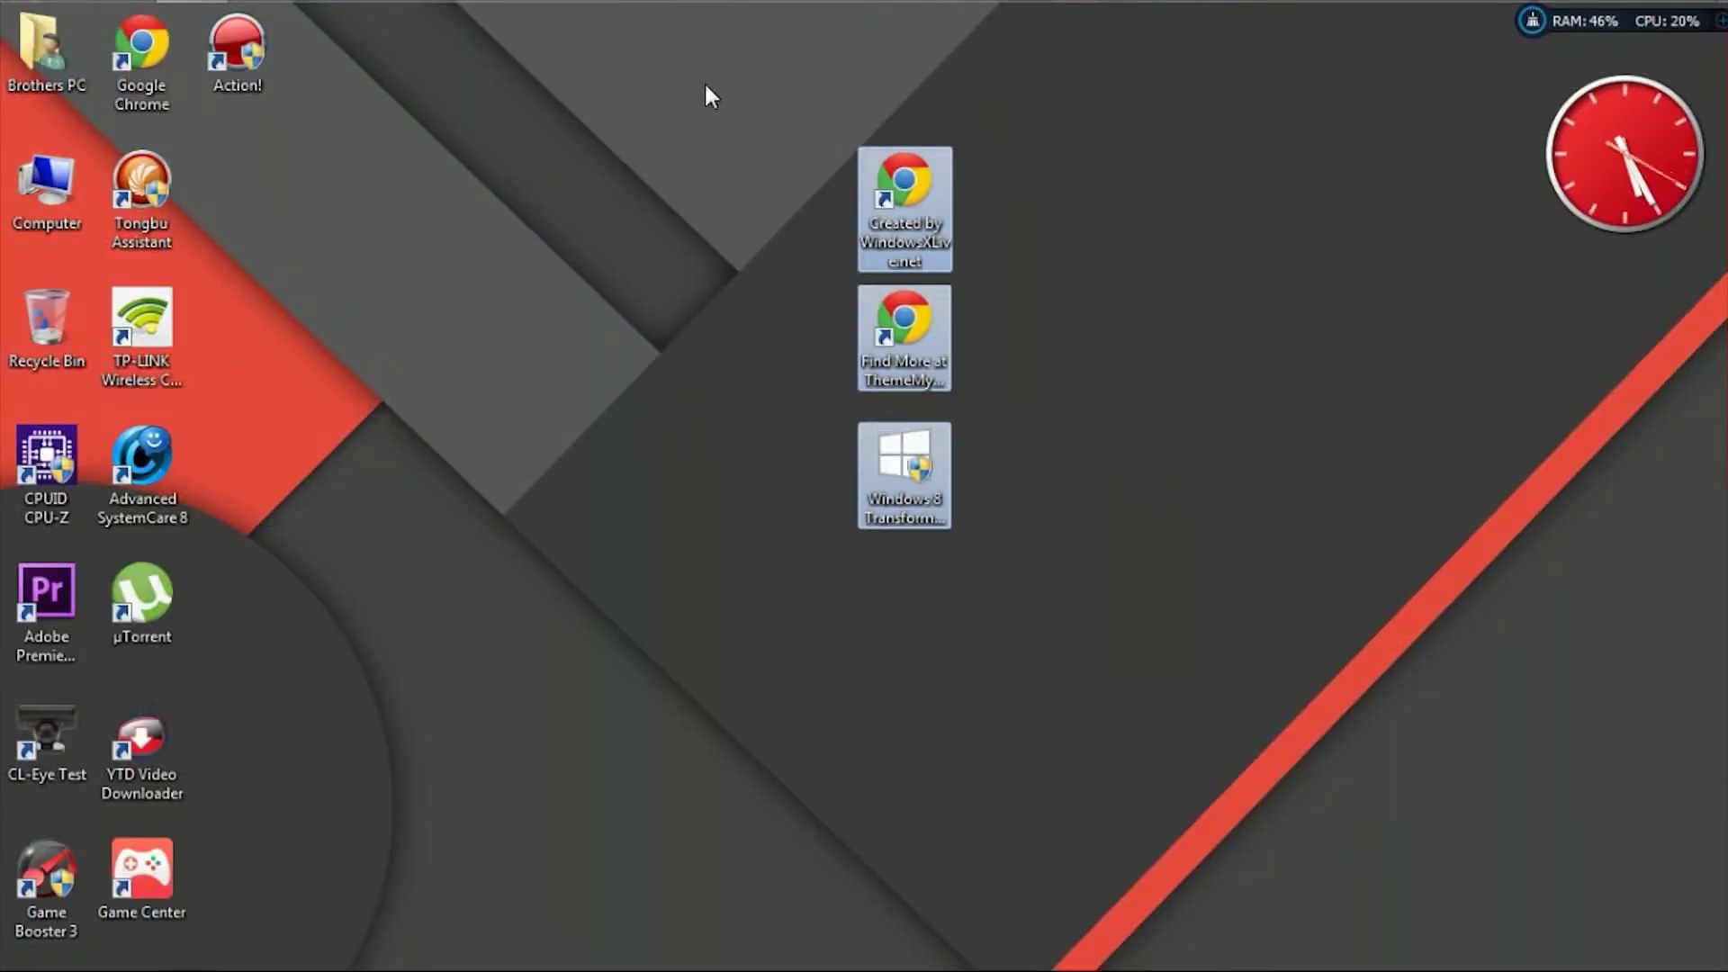
Step: Select the pasted icons and launch the Windows 8 Transformation Pack 9.1 installer
mouse_move(708, 87)
left_mouse_down()
mouse_move(1246, 670)
mouse_move(646, 276)
left_mouse_up()
left_click(934, 472)
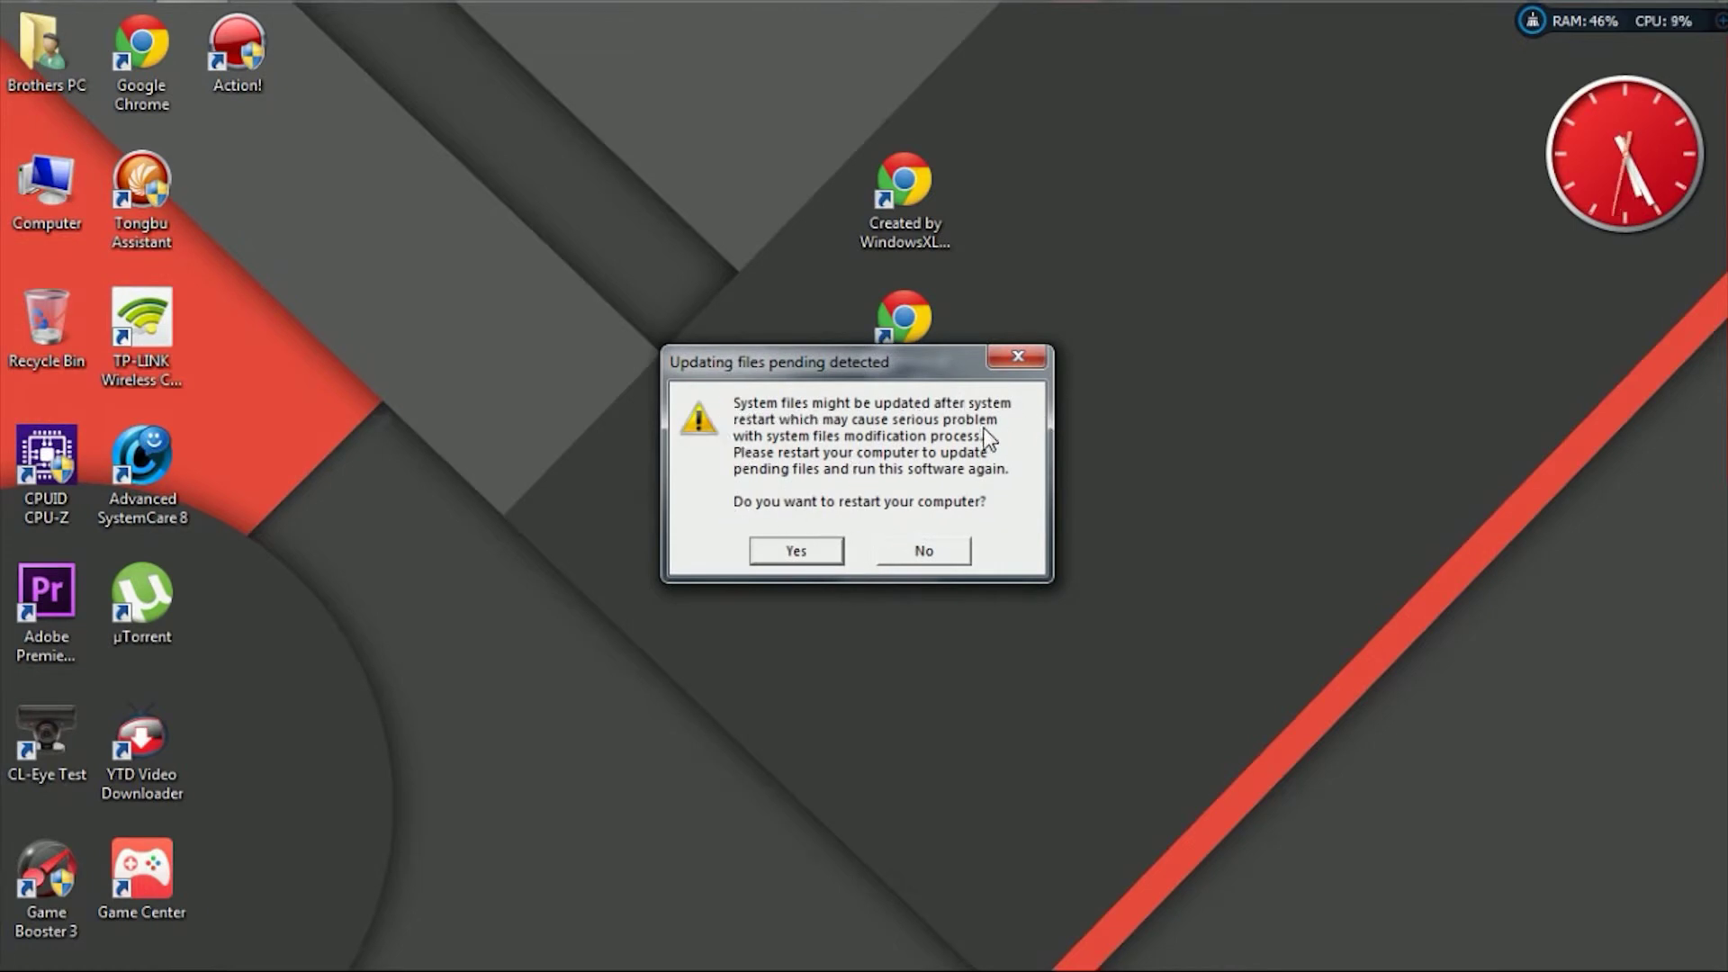
Step: Decline the restart, choose Metro Start Screen (Newgen), keep repair checking, and start installing
left_click(936, 551)
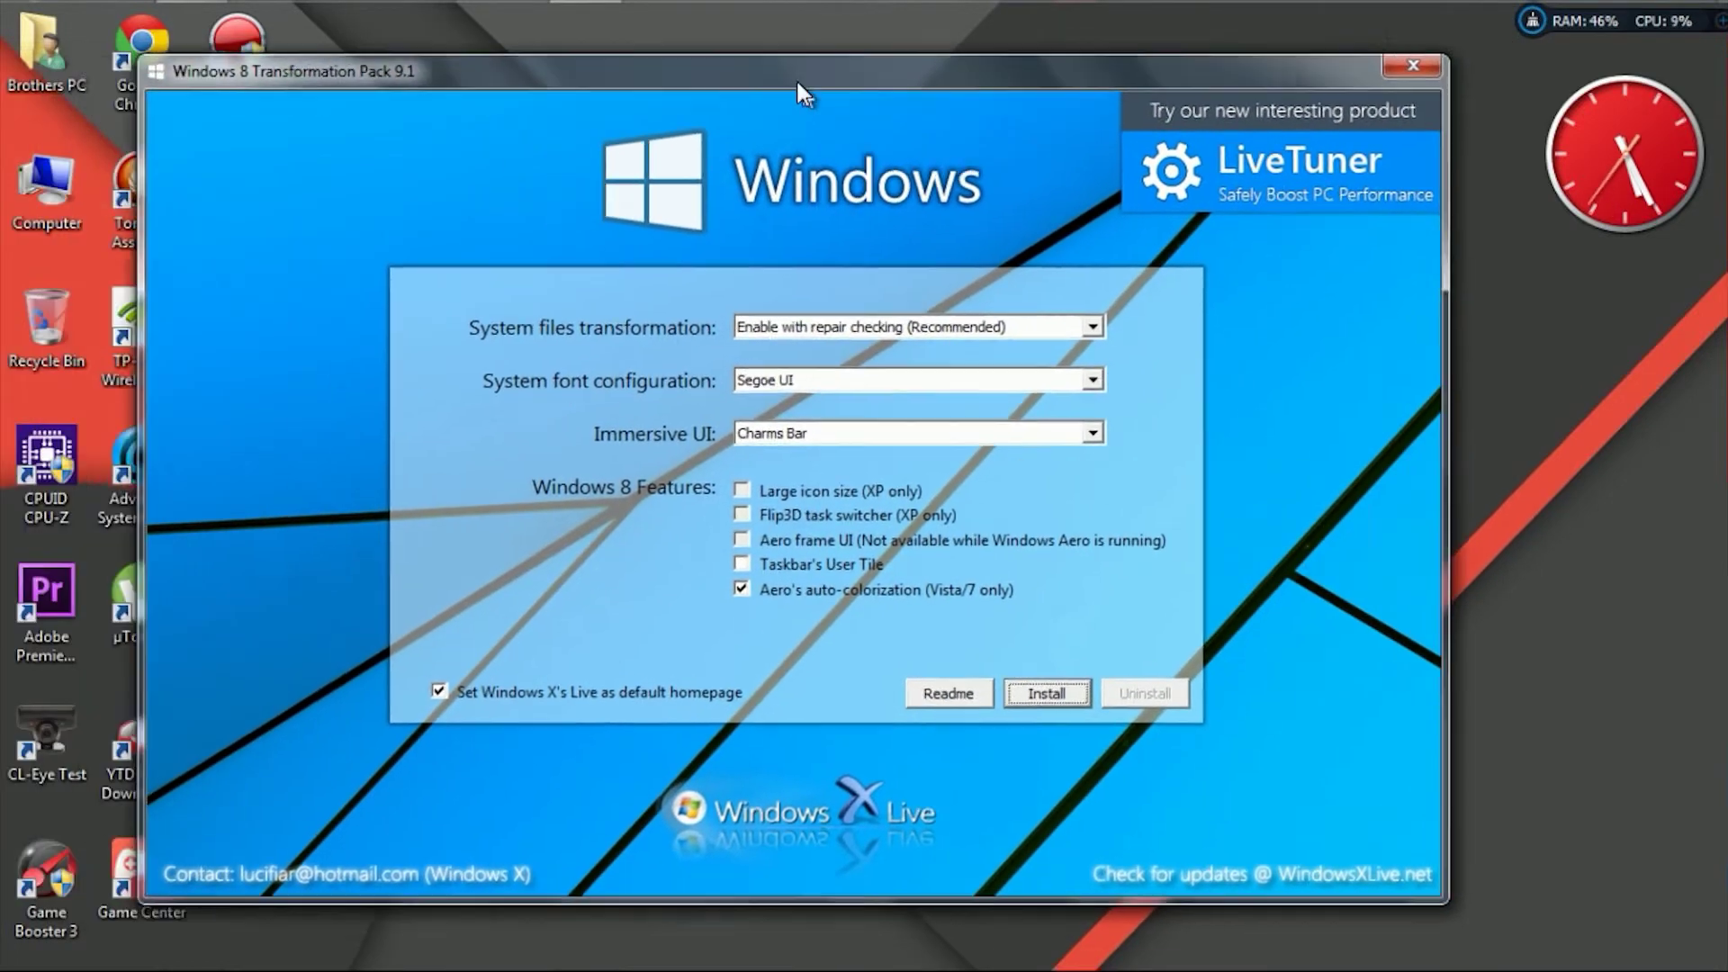
left_click_drag(849, 97, 737, 90)
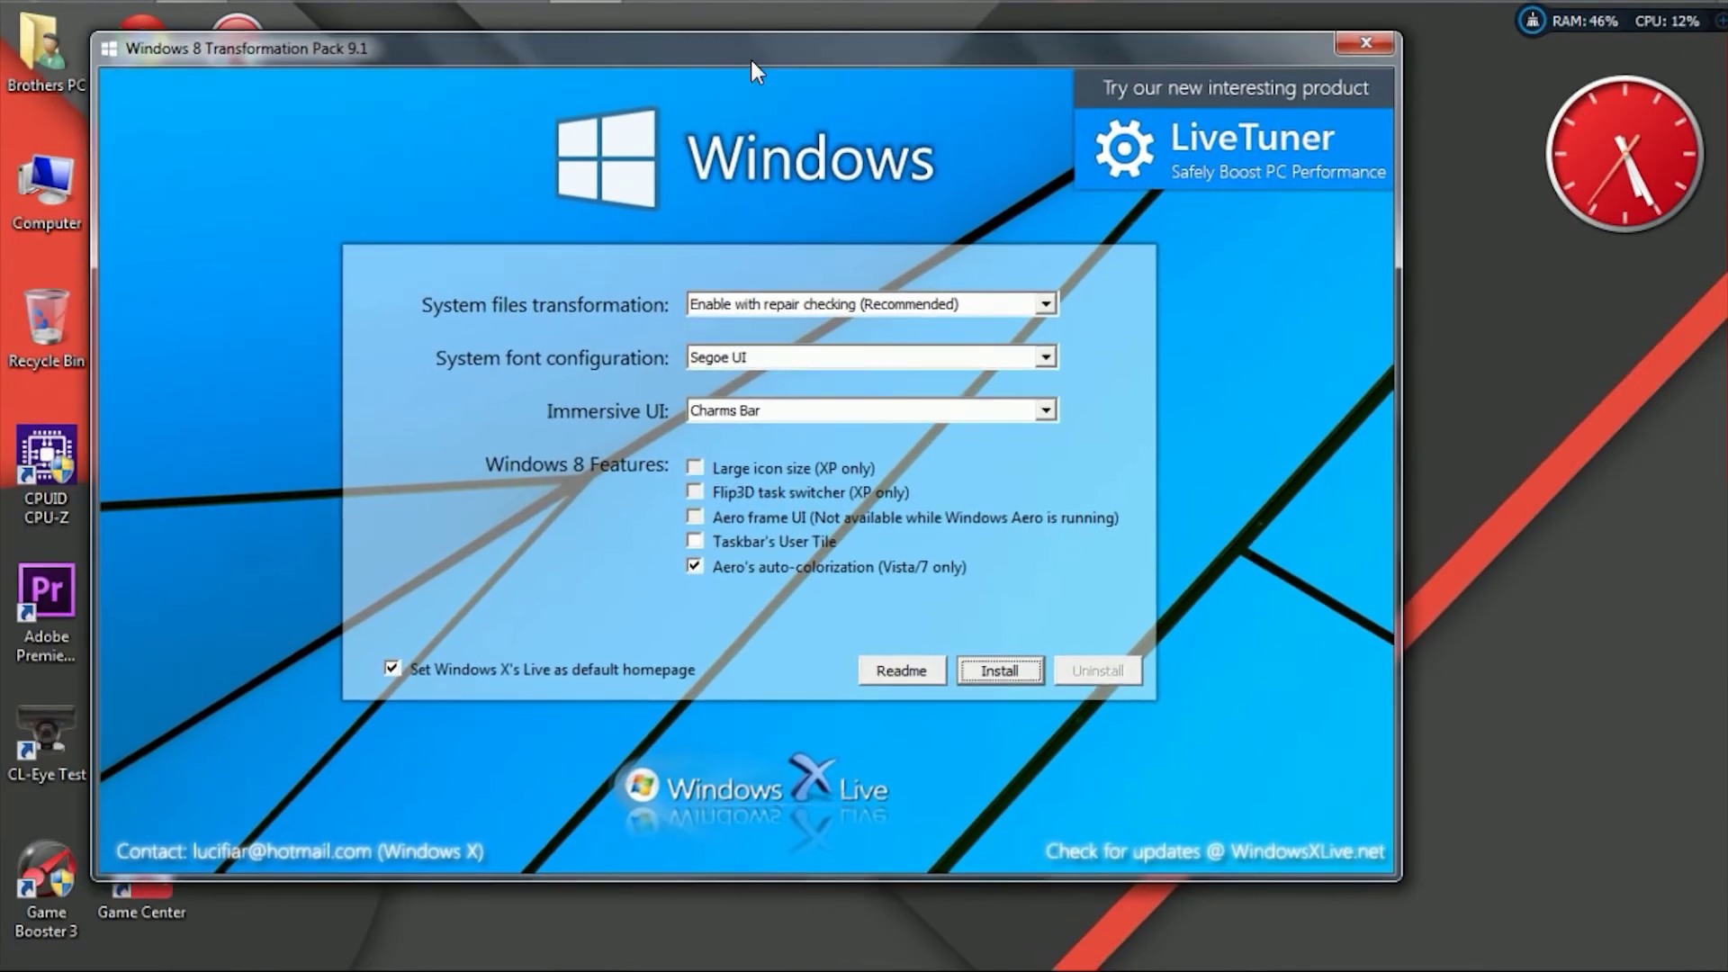
left_click(1041, 410)
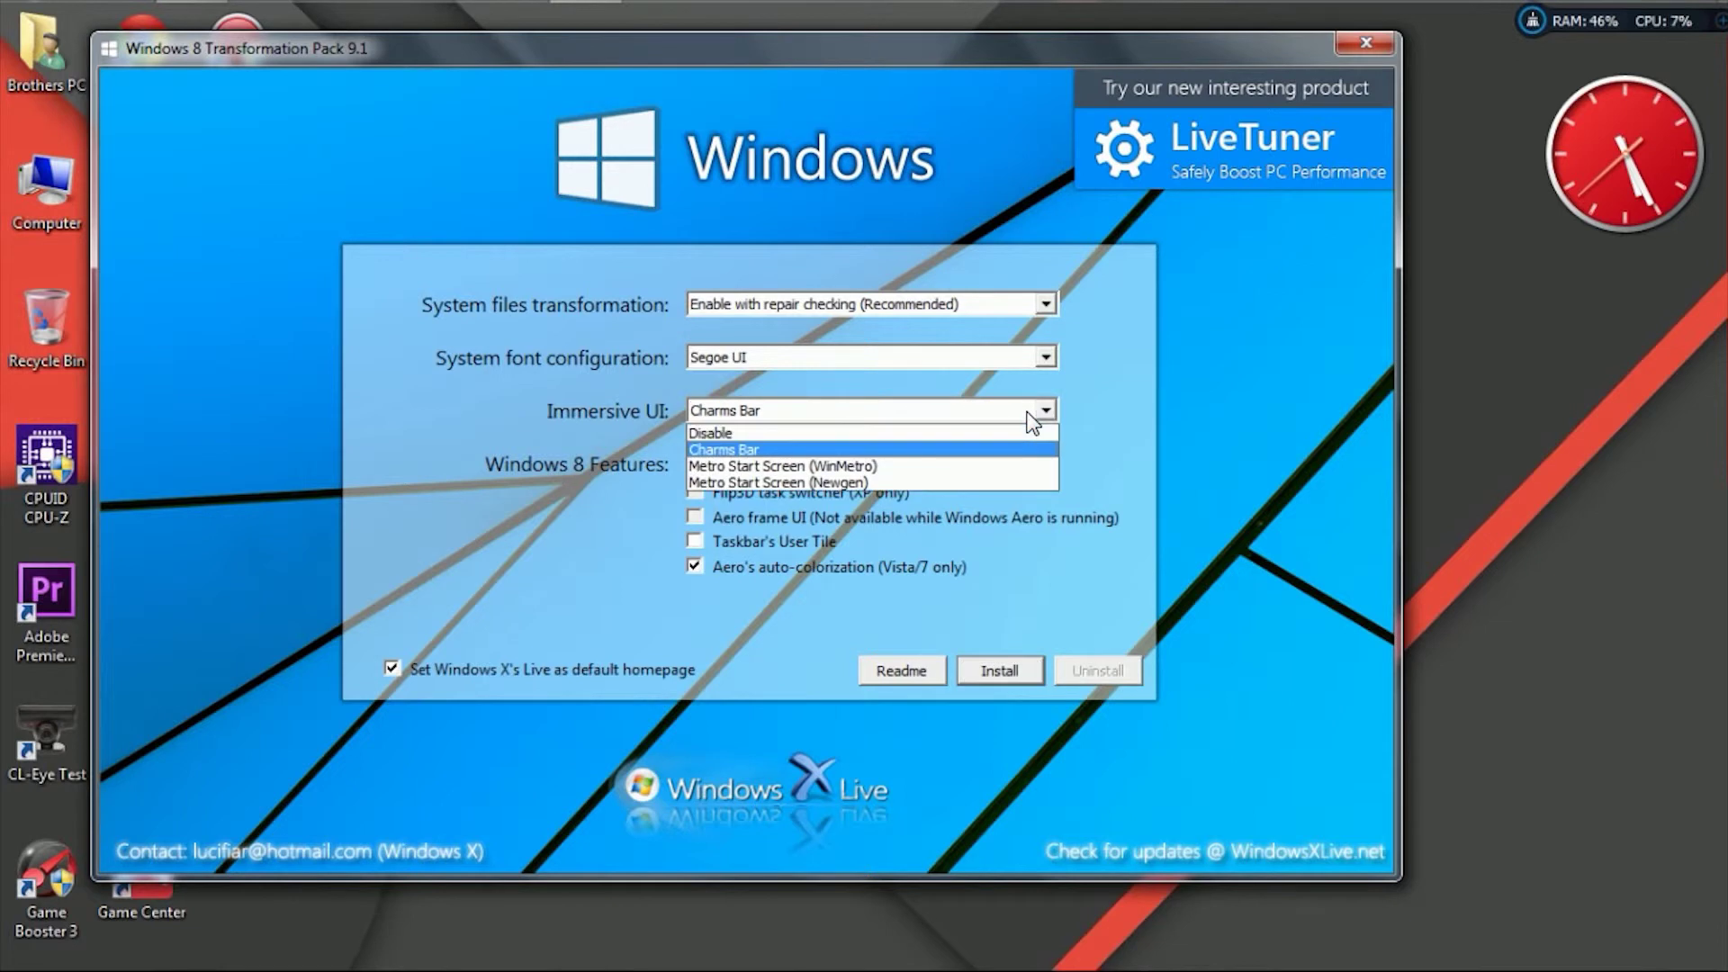
left_click(1017, 482)
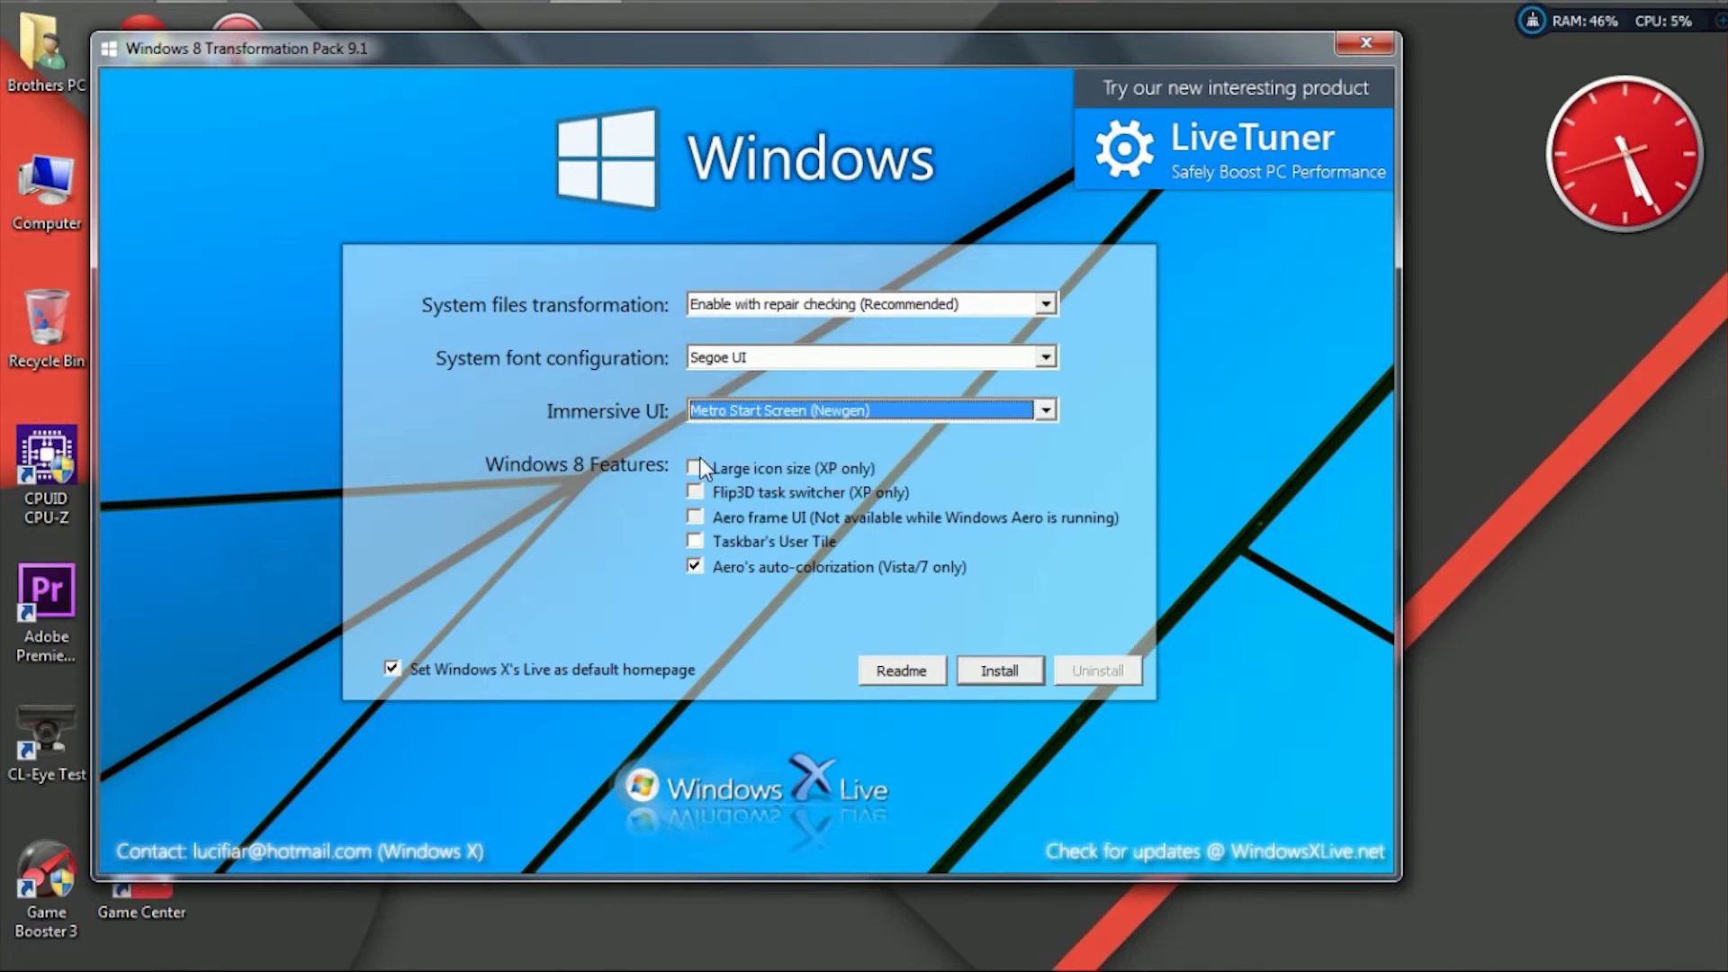
left_click(1023, 308)
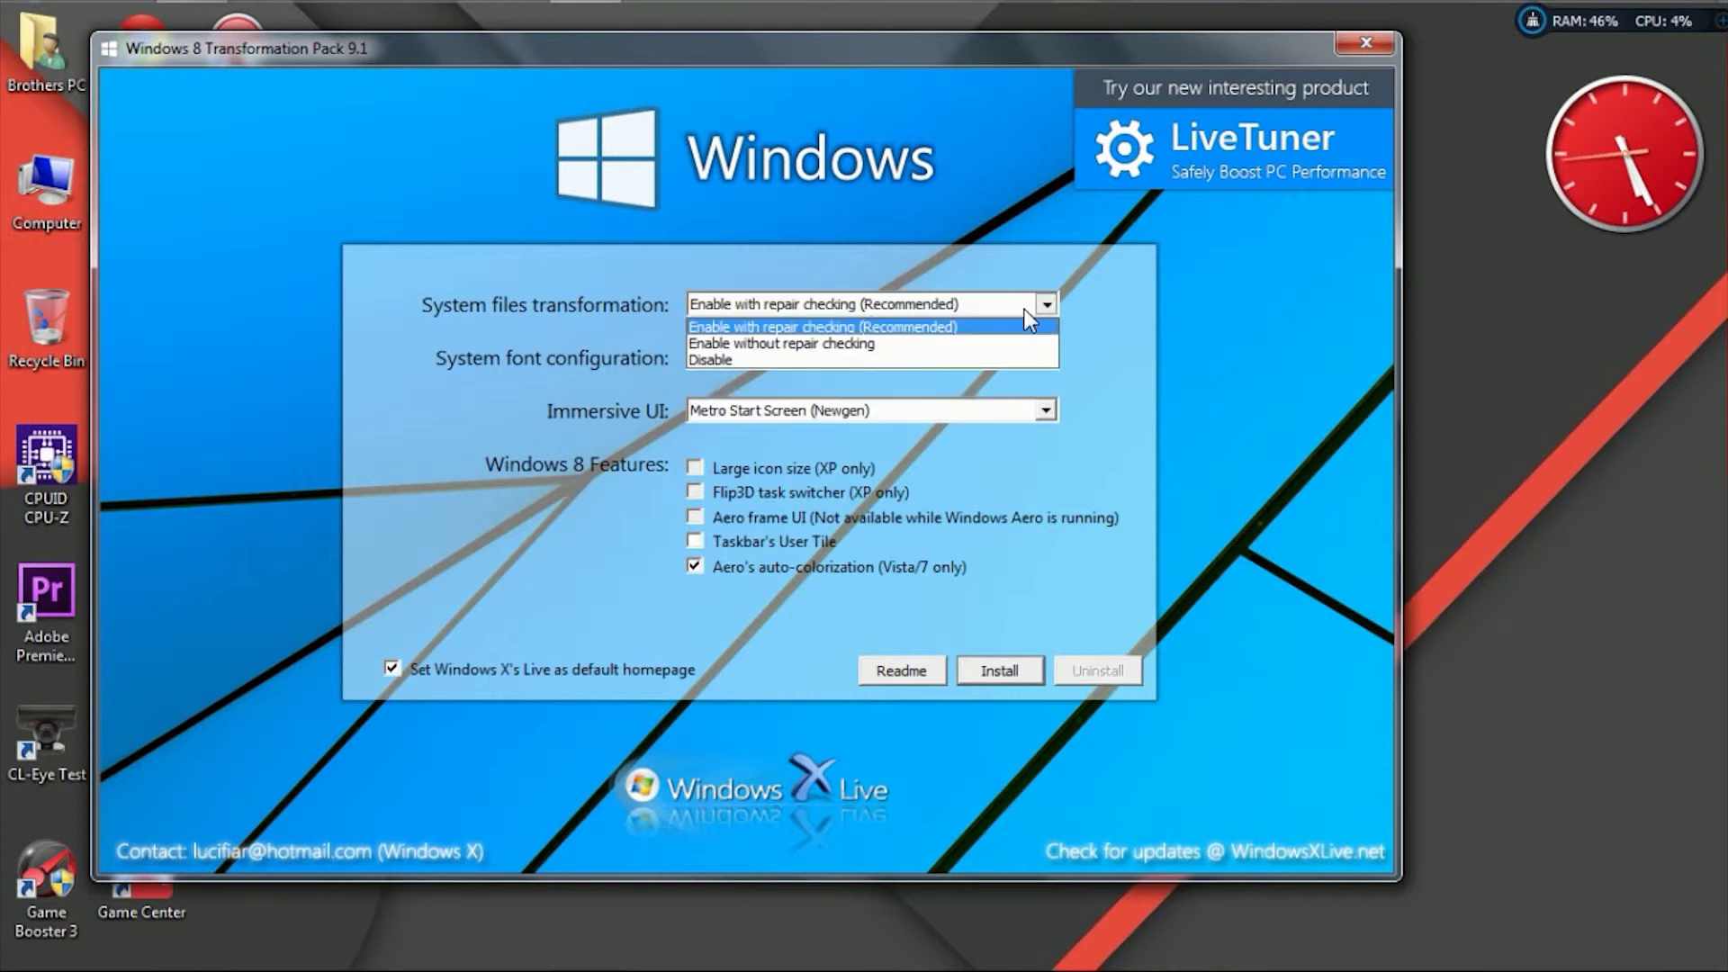
left_click(999, 324)
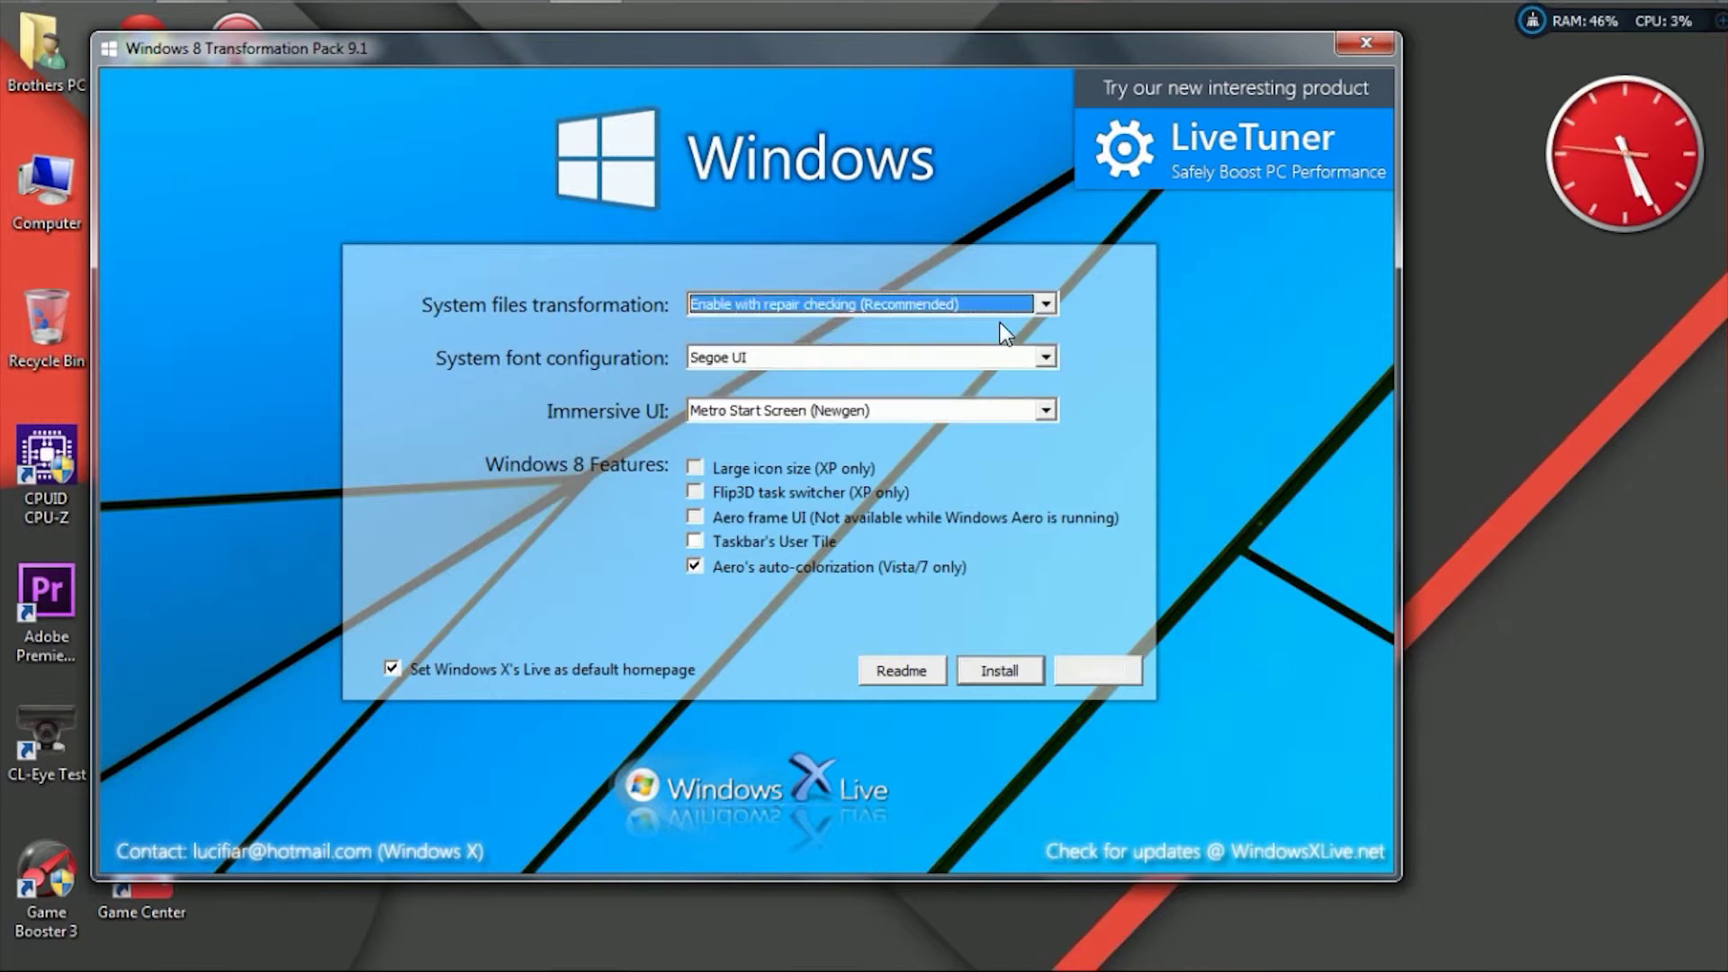
left_click(971, 664)
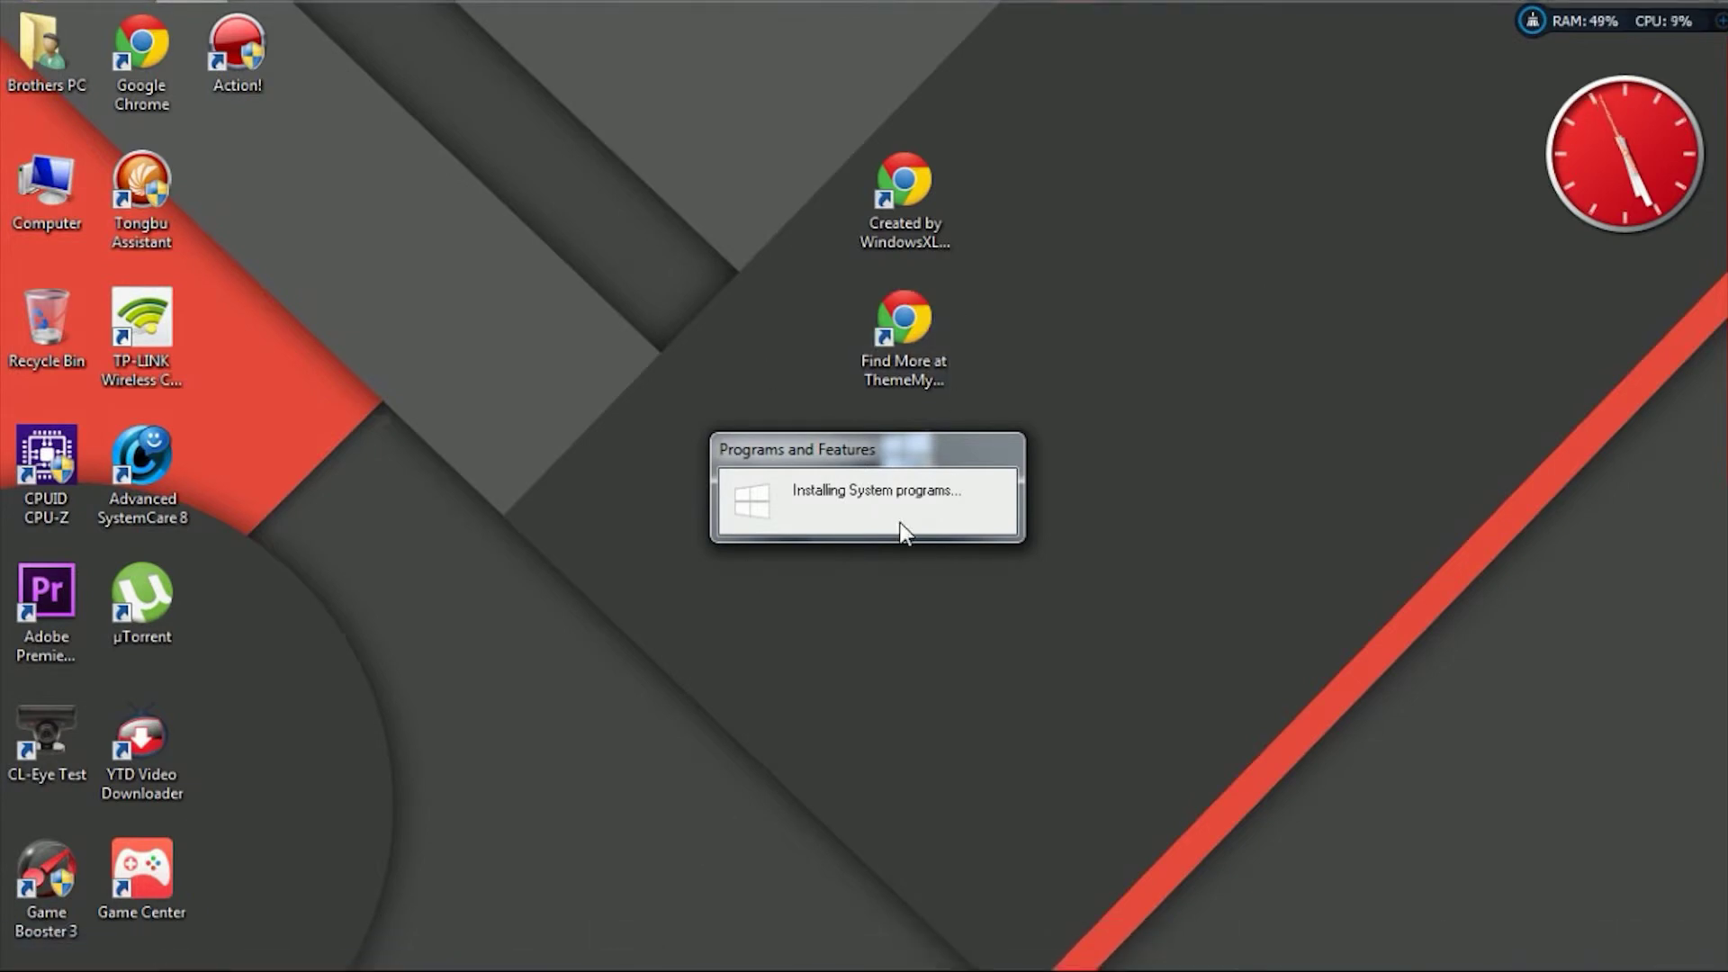
Step: Refresh the desktop twice and move the progress box aside while installation completes
right_click(579, 16)
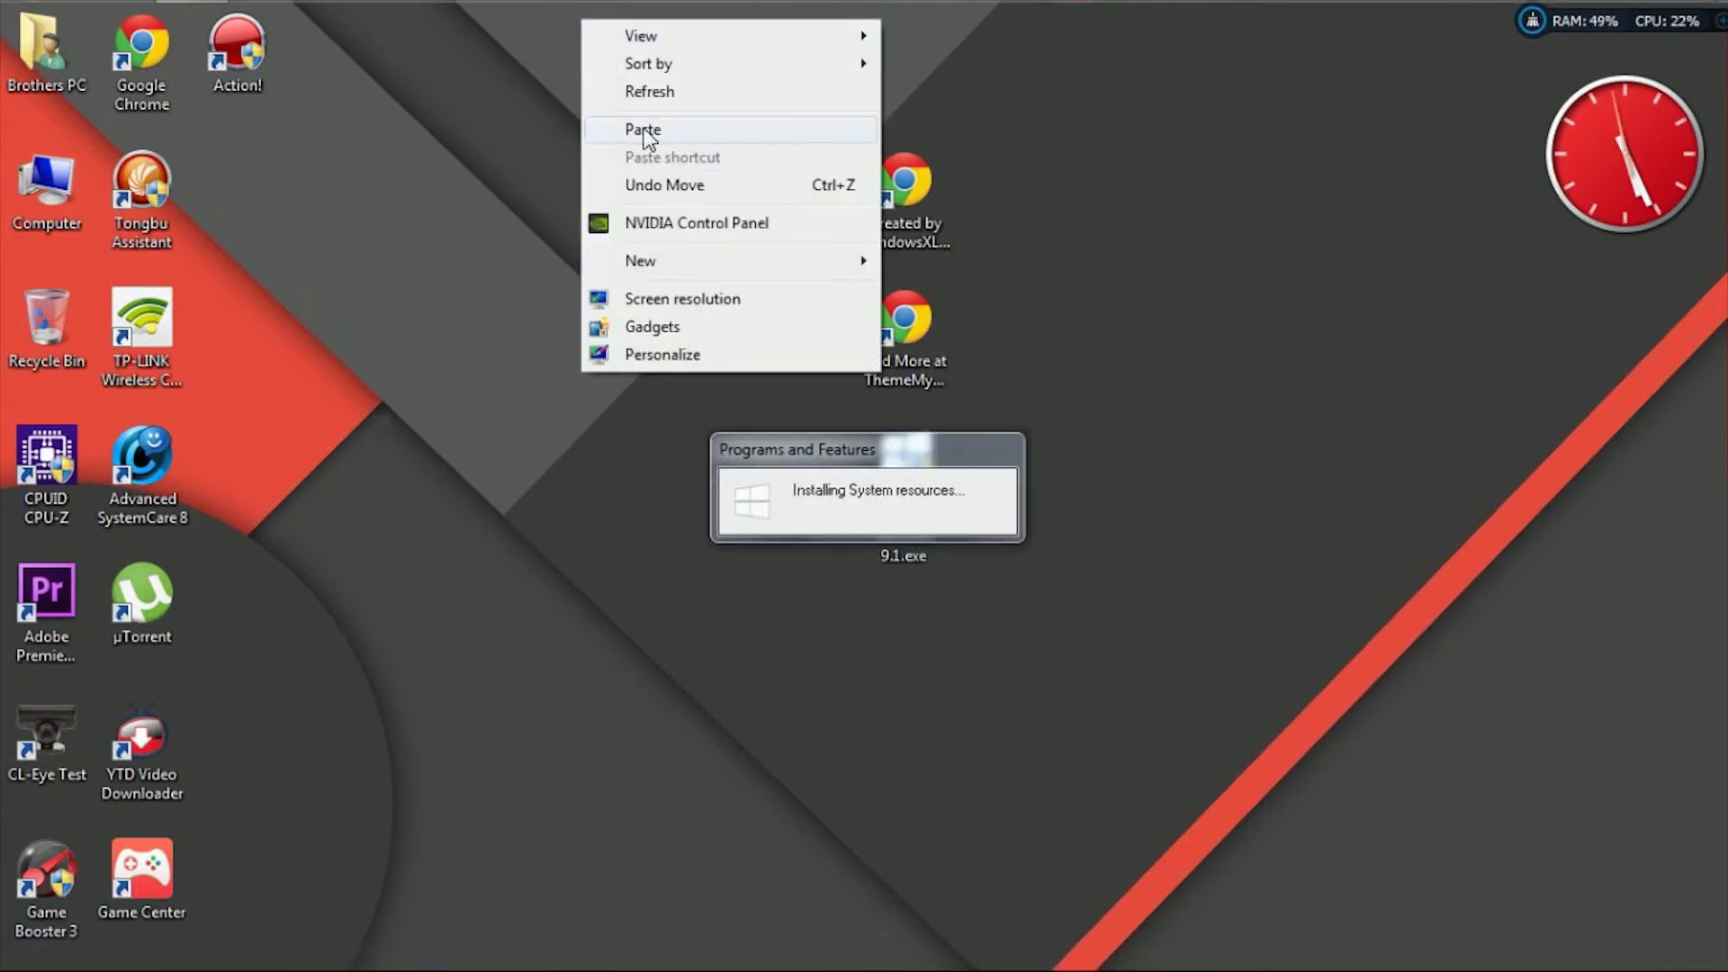
left_click(664, 92)
left_click_drag(793, 474, 566, 397)
right_click(1115, 360)
left_click(1148, 434)
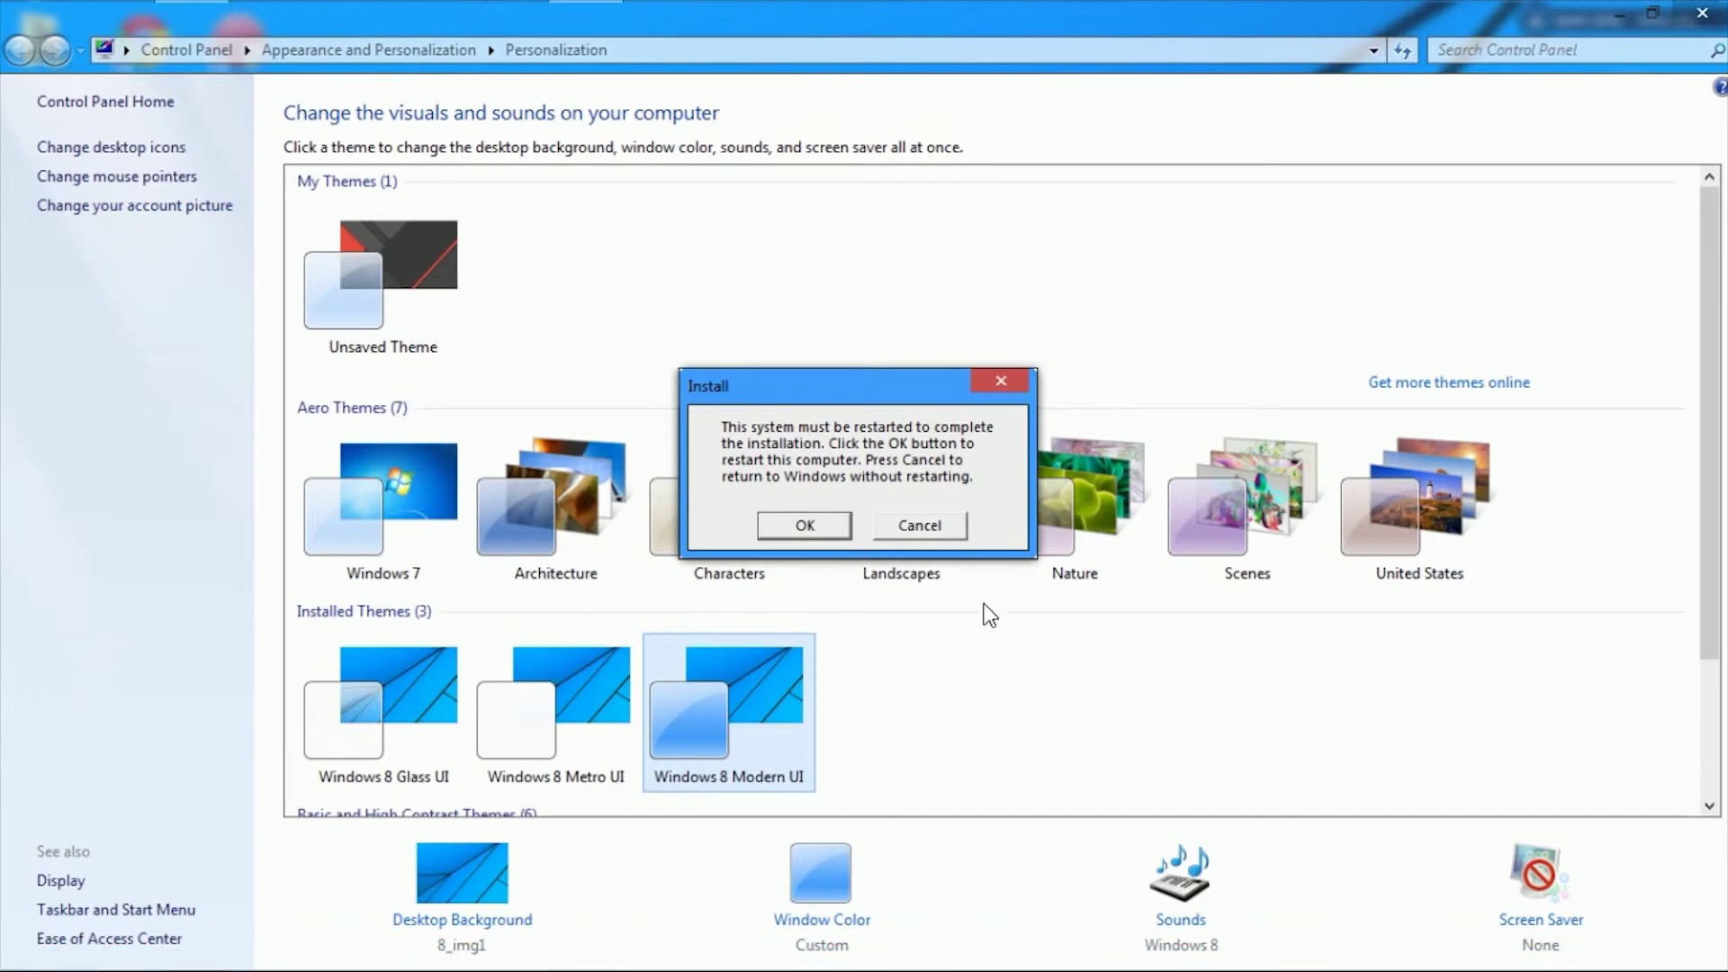
Step: Cancel the restart prompt and refresh the desktop twice to show the Windows 8 wallpaper
left_click(916, 524)
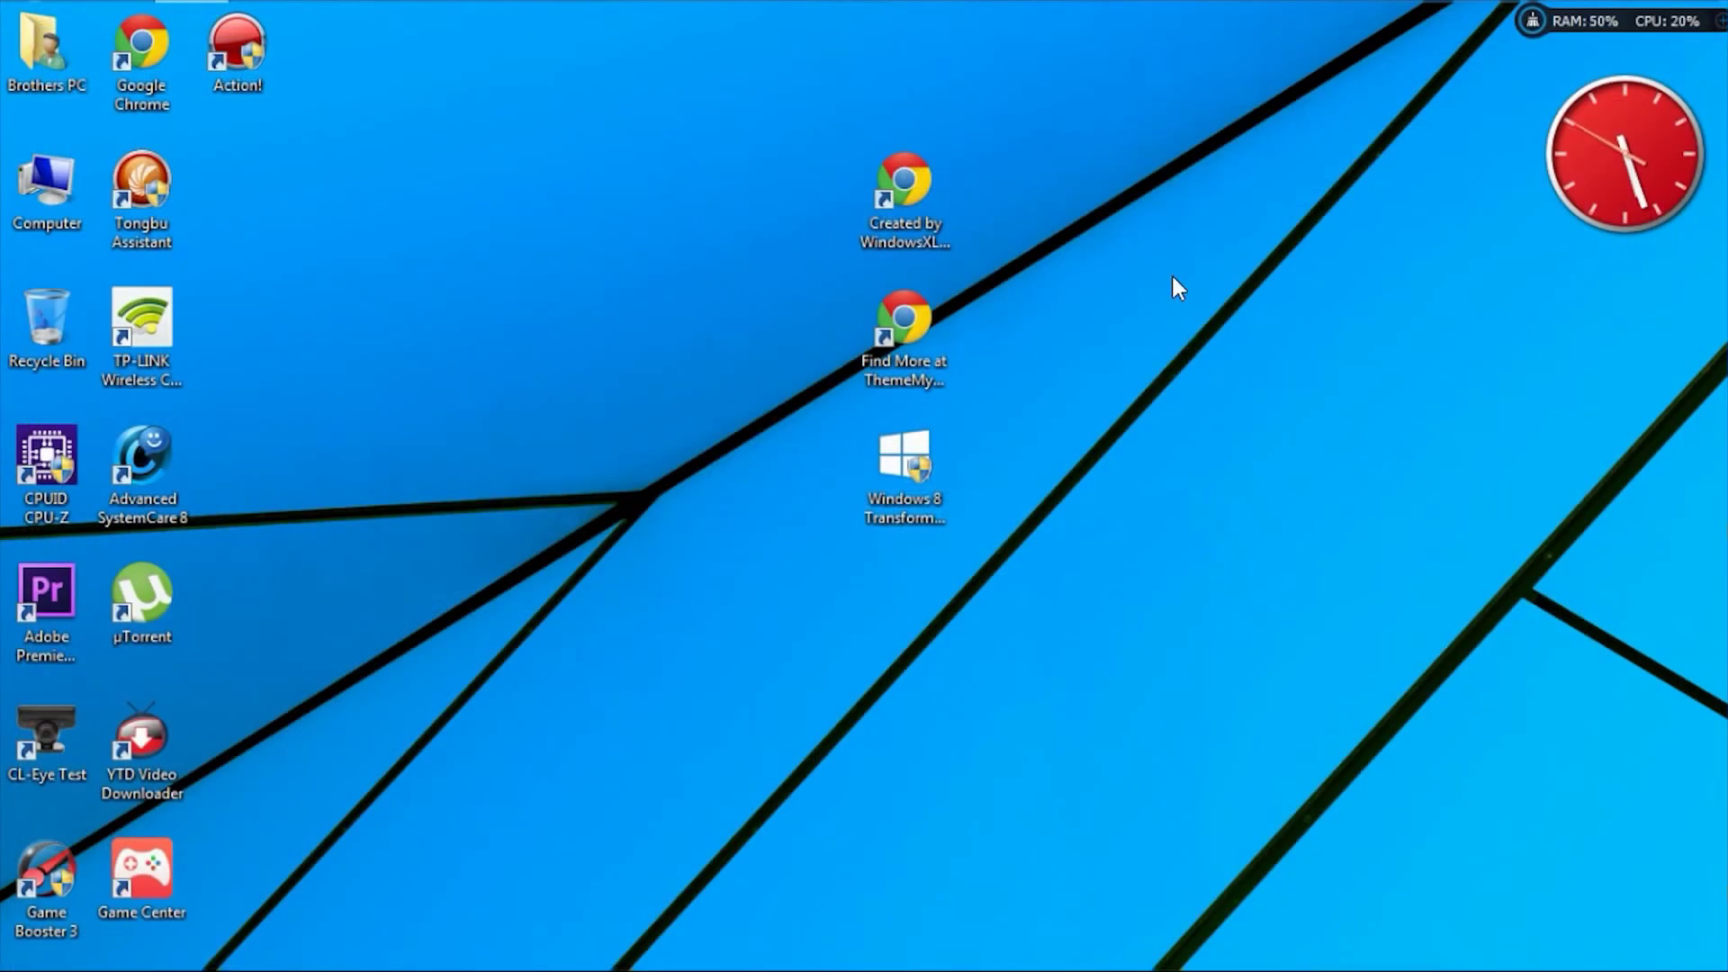
right_click(438, 289)
left_click(473, 346)
right_click(342, 207)
left_click(364, 281)
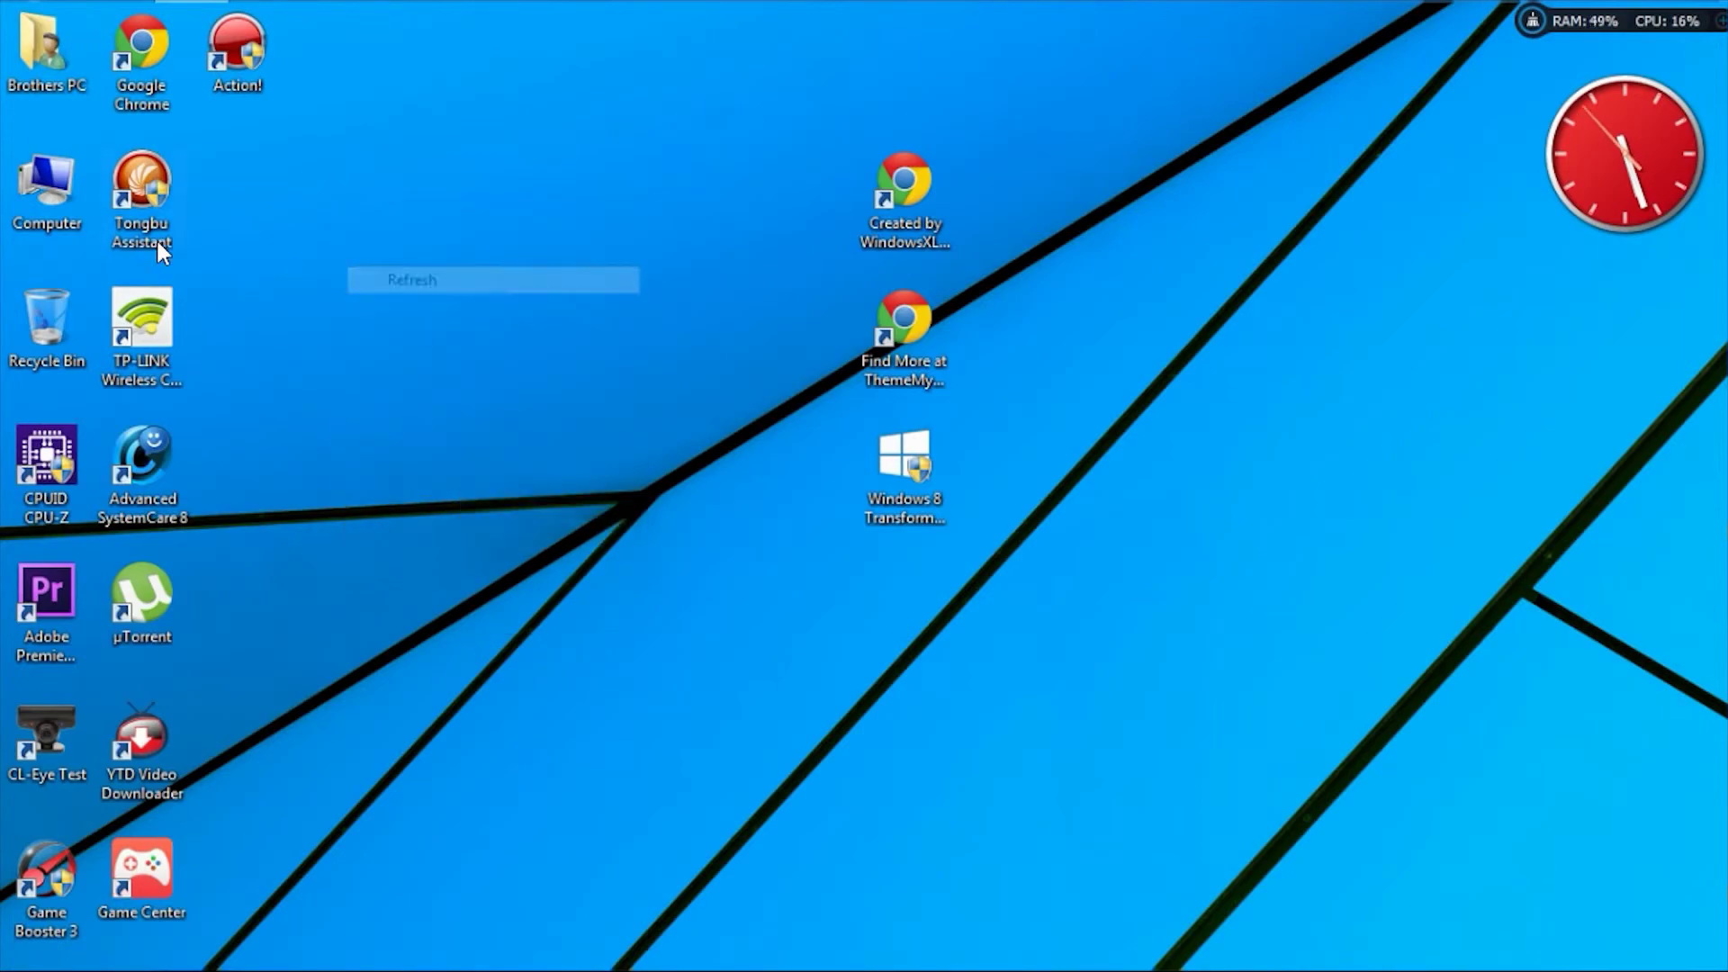
Step: Browse drives D:, F: and C: in Computer to see the new Explorer style
double_click(27, 186)
left_click(997, 186)
double_click(768, 176)
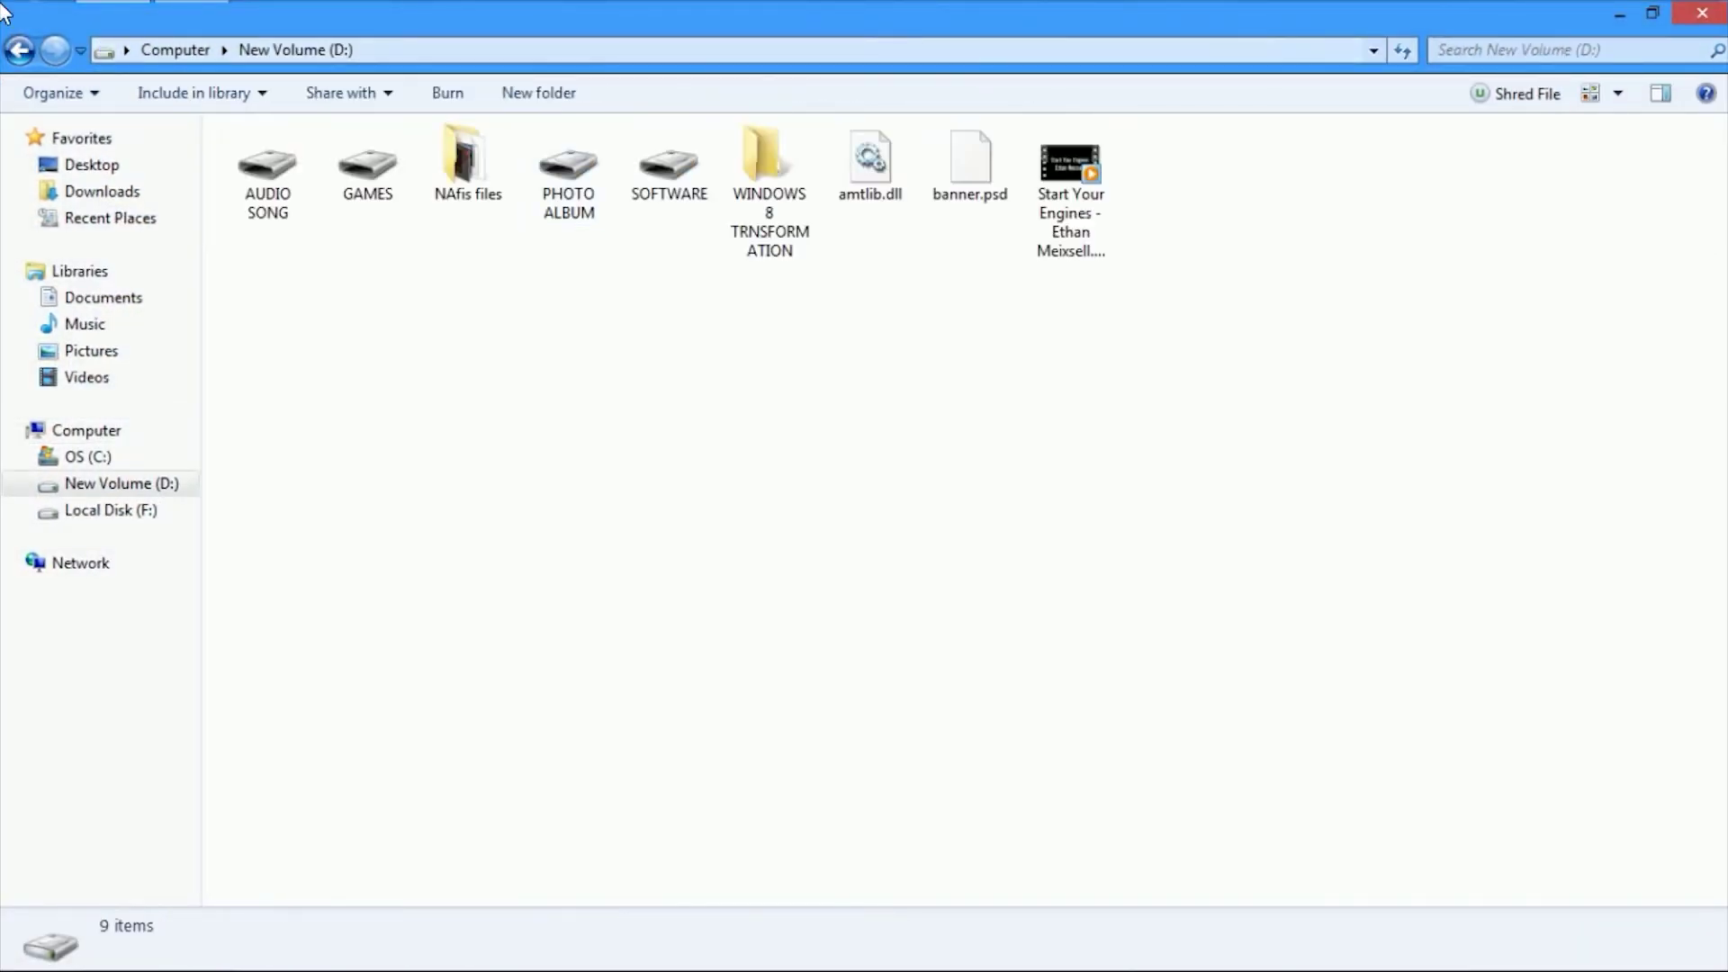
left_click(13, 52)
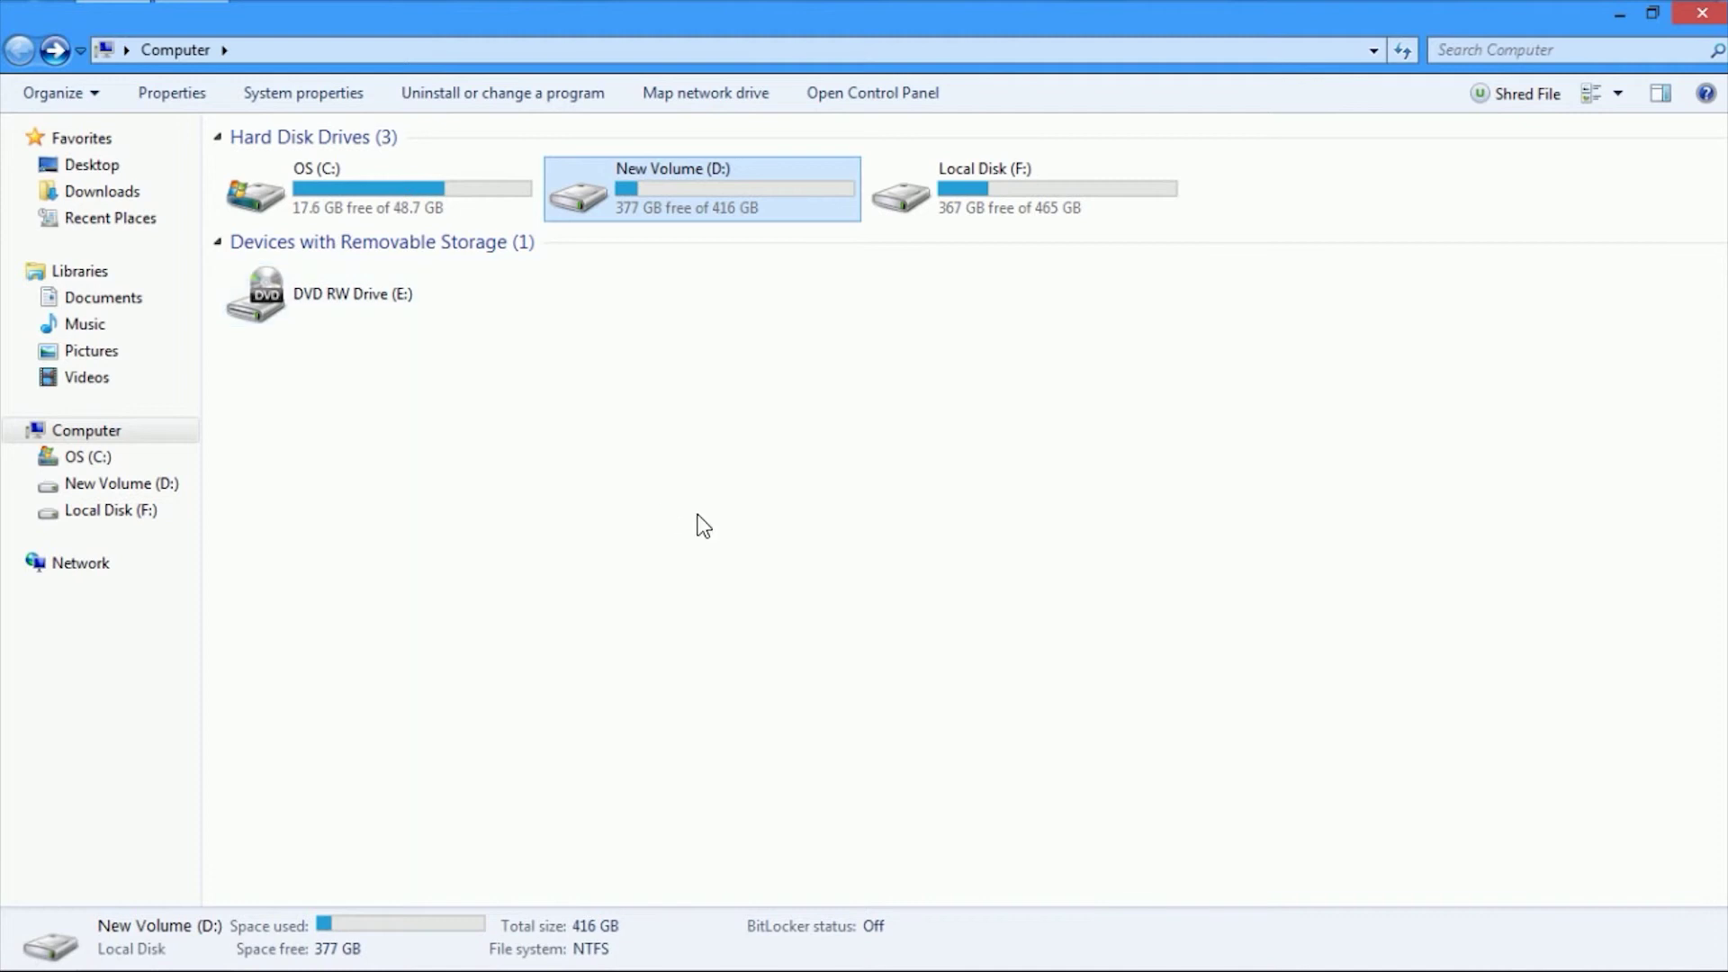
left_click(945, 185)
double_click(945, 185)
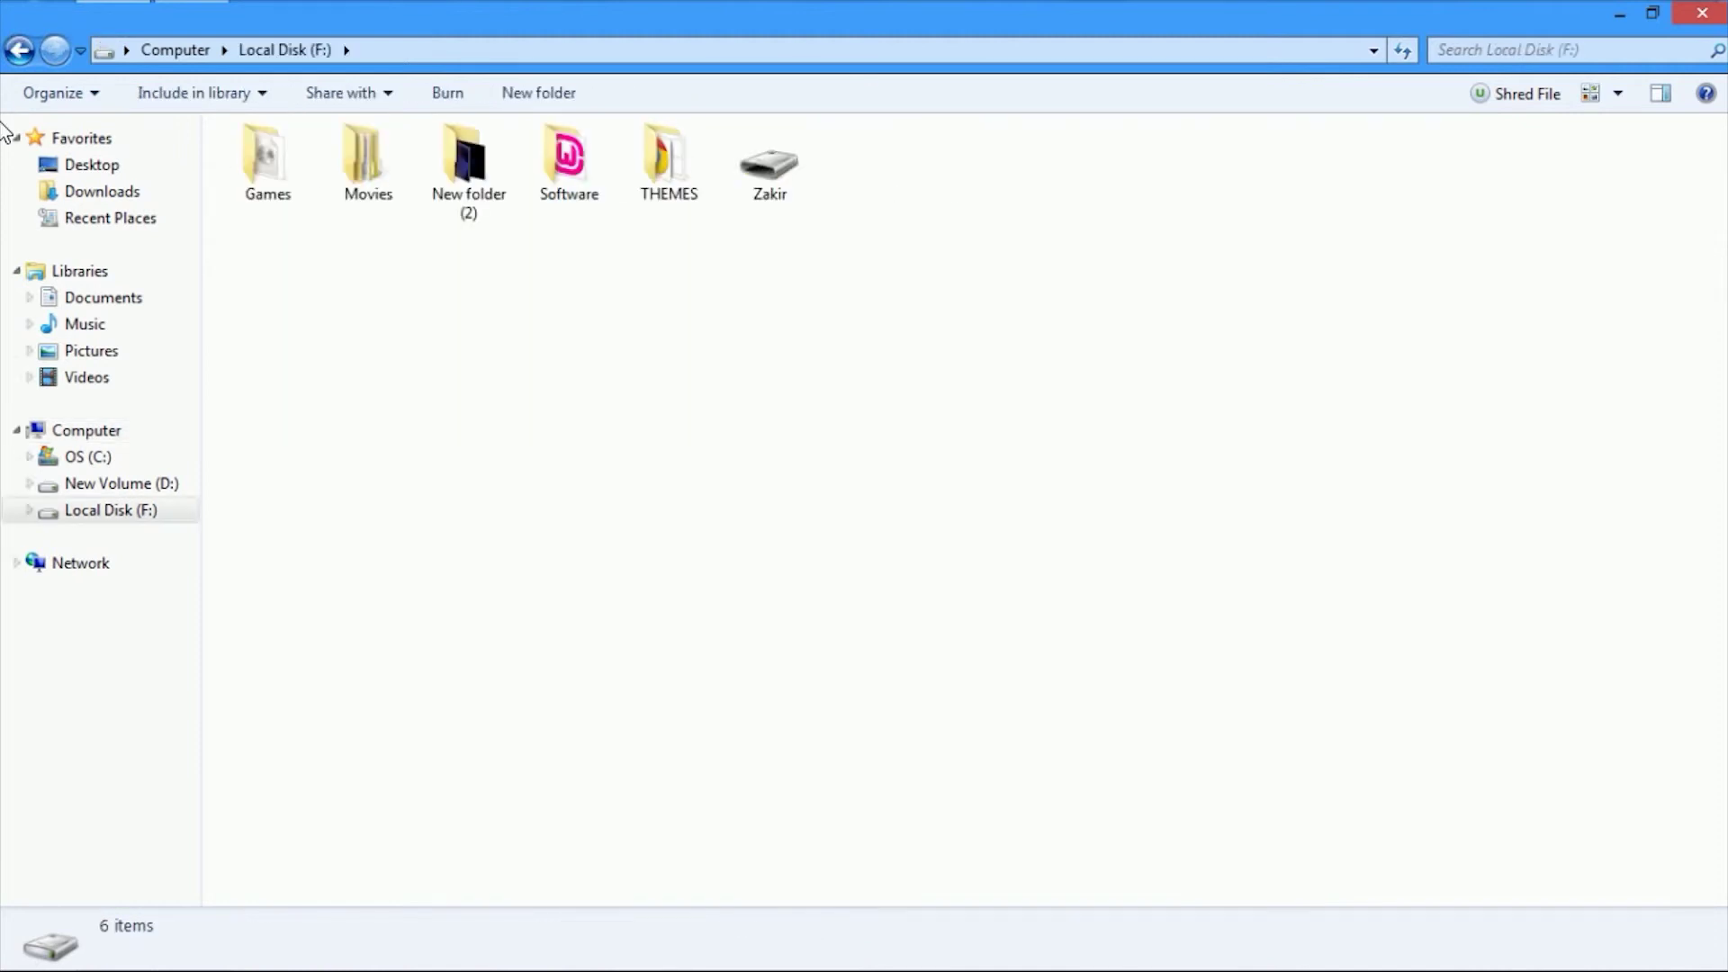
left_click(14, 51)
double_click(443, 175)
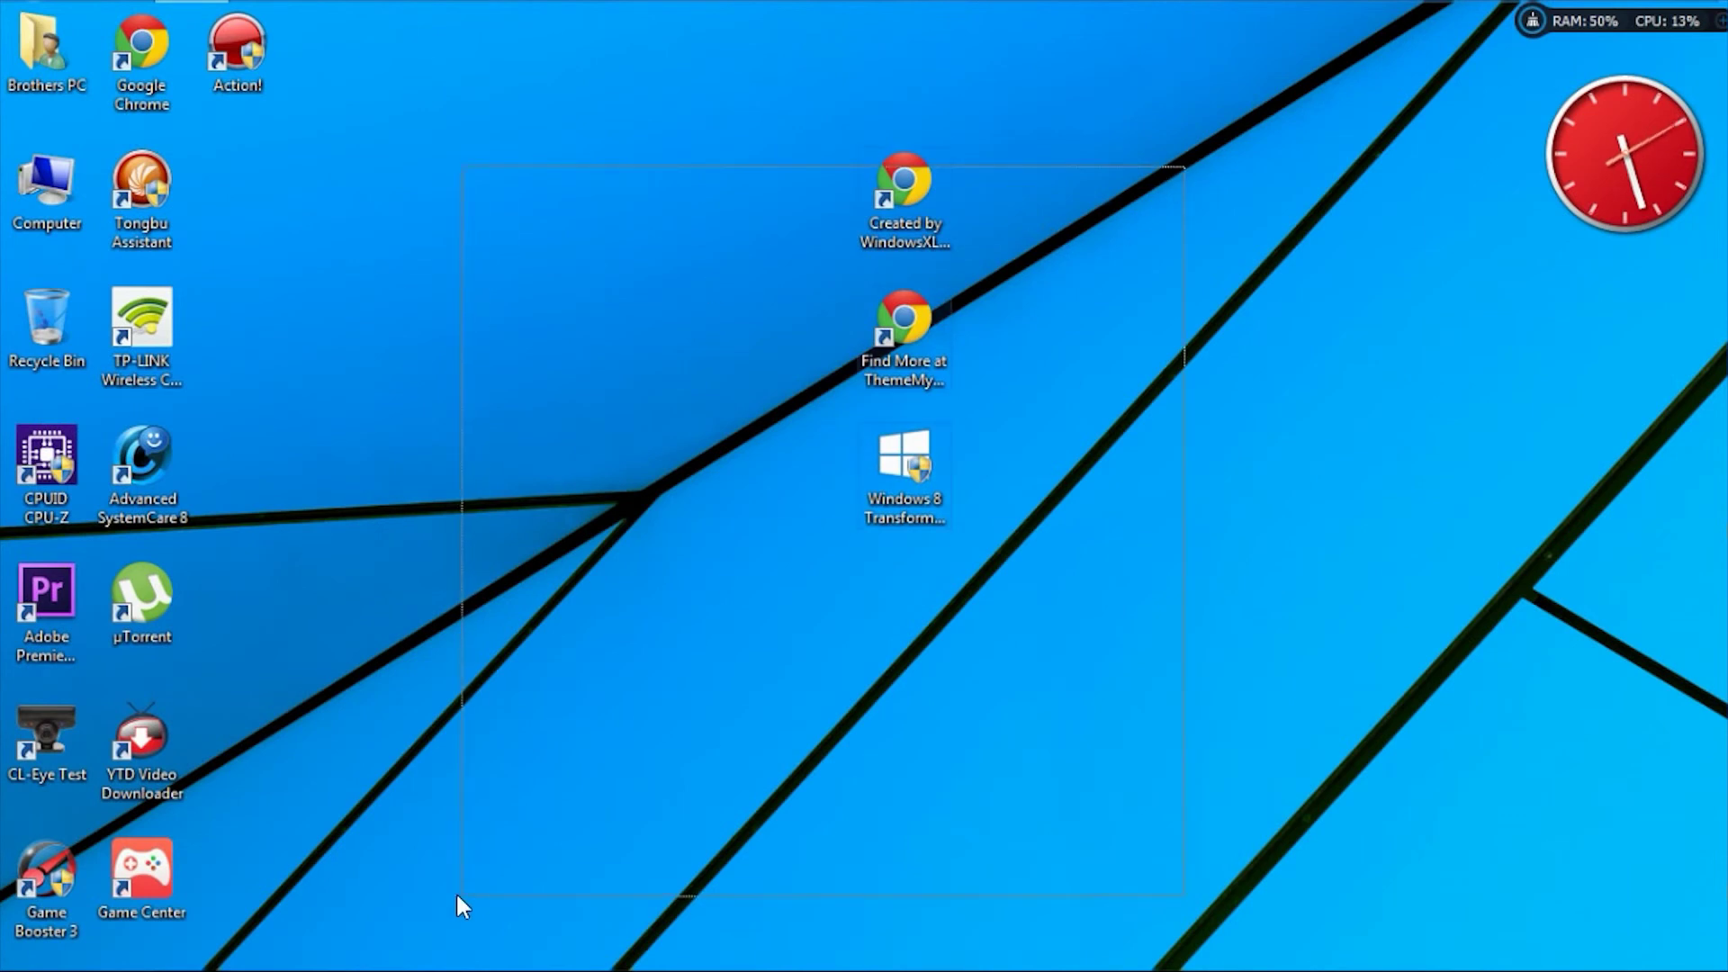
right_click(582, 278)
left_click(635, 349)
right_click(500, 210)
left_click(546, 284)
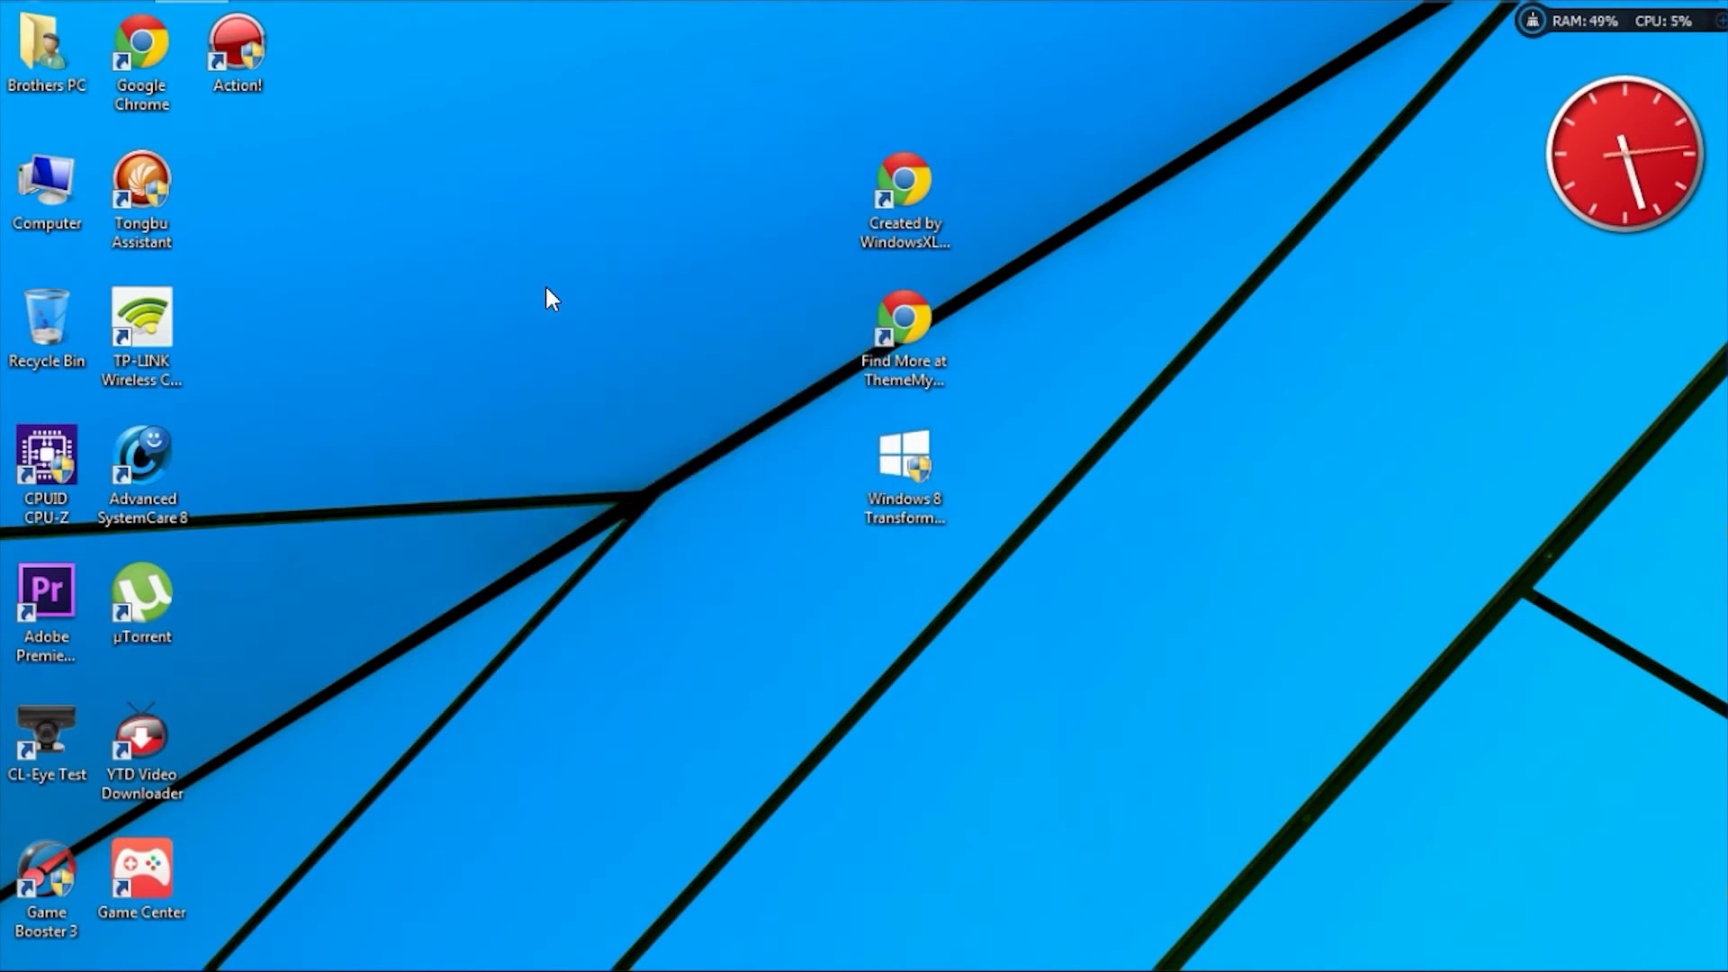